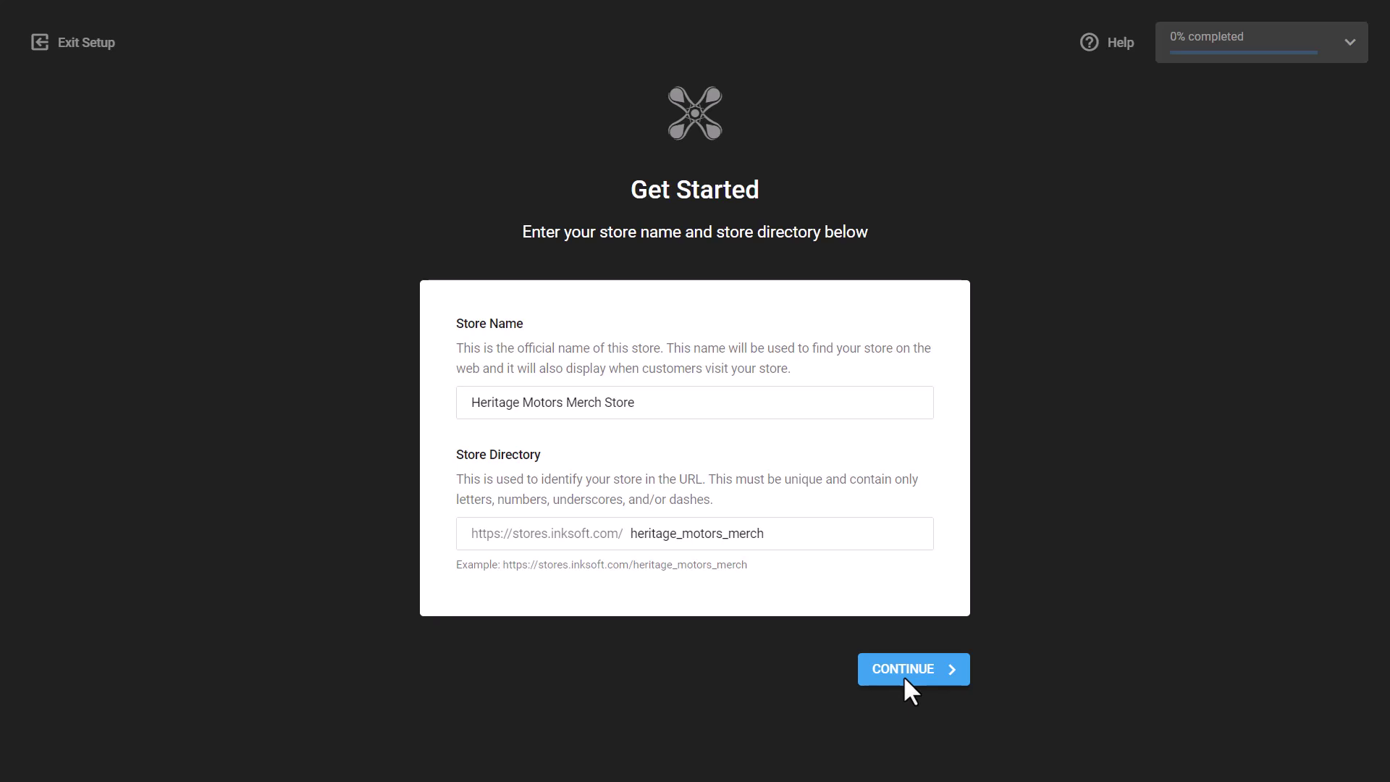
Save the store name and directory and continue to the Store Privacy step.
left_click(905, 679)
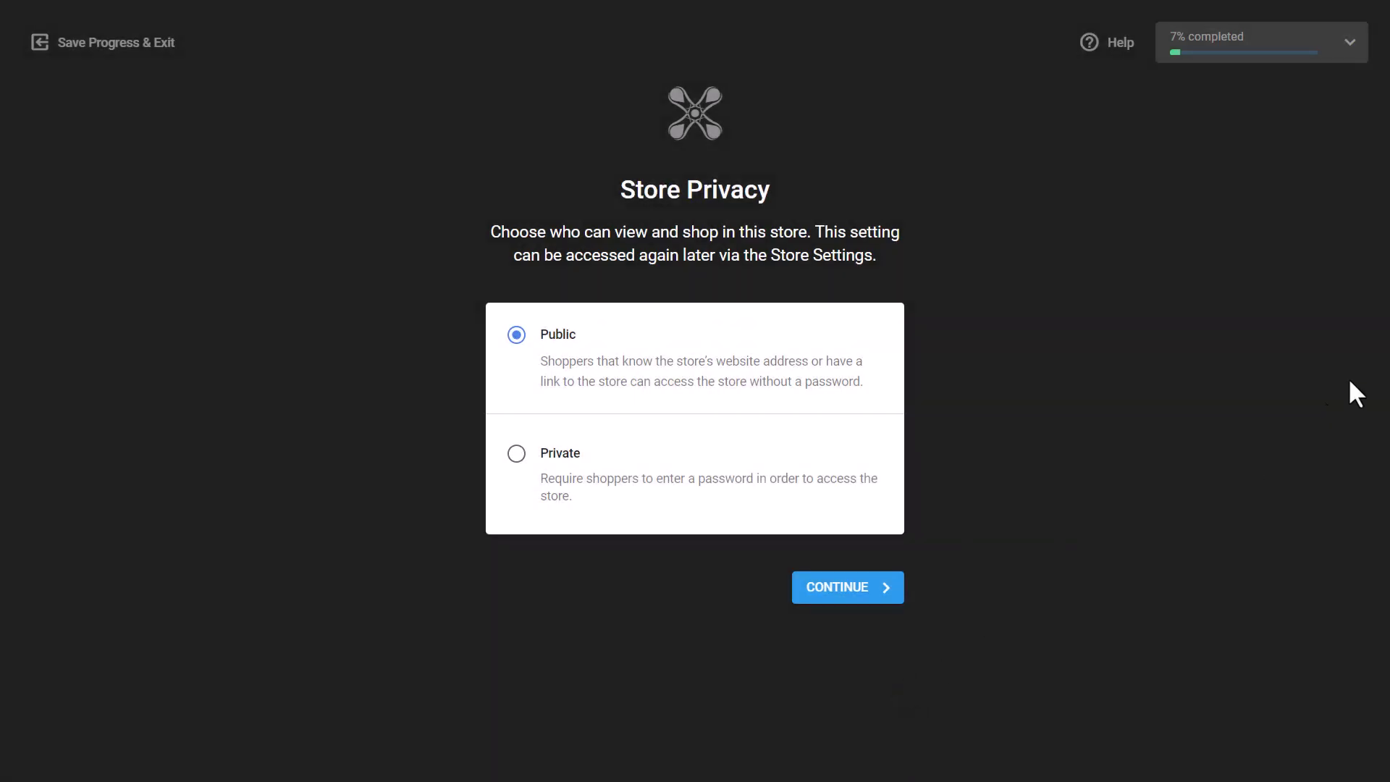
Clone the Quick Corporate Store Template as Heritage Motors Merch, including products and store art.
left_click(1353, 54)
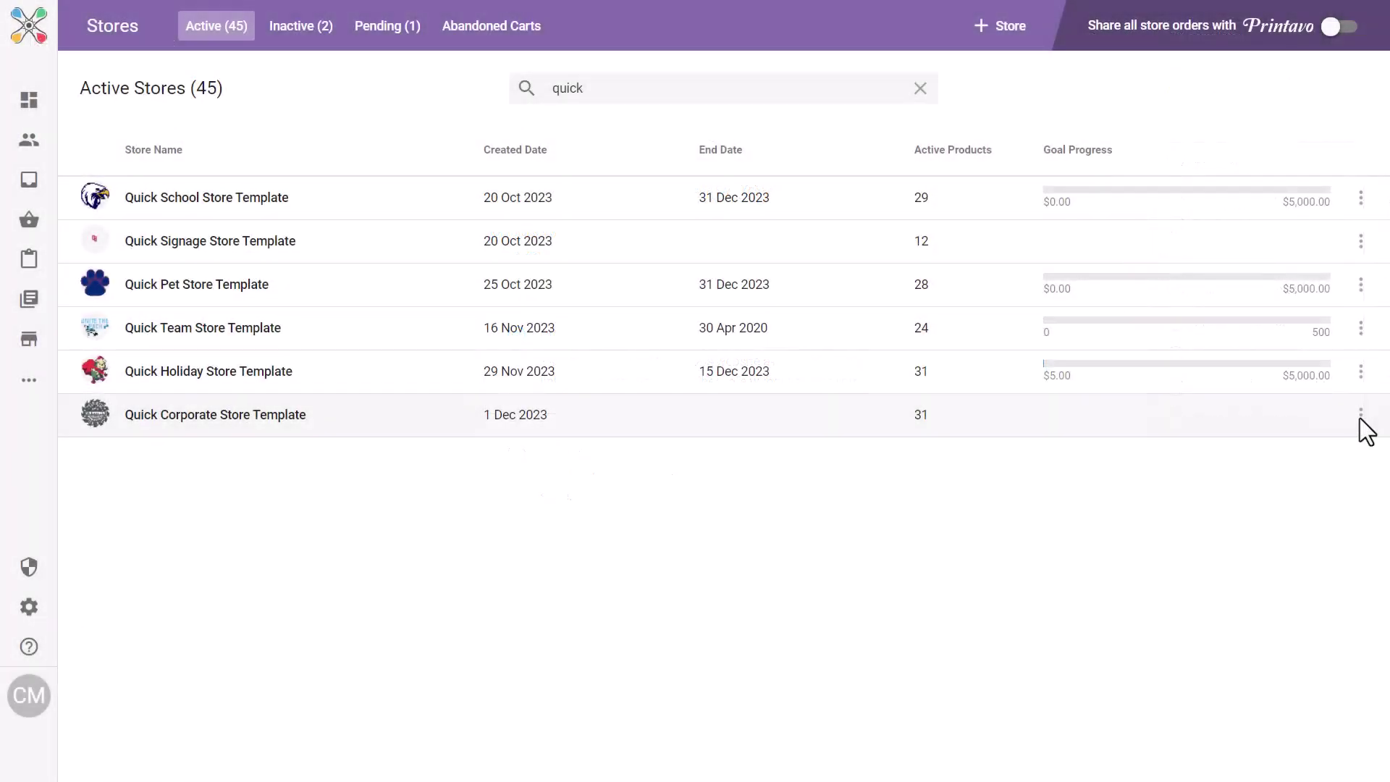
left_click(1361, 416)
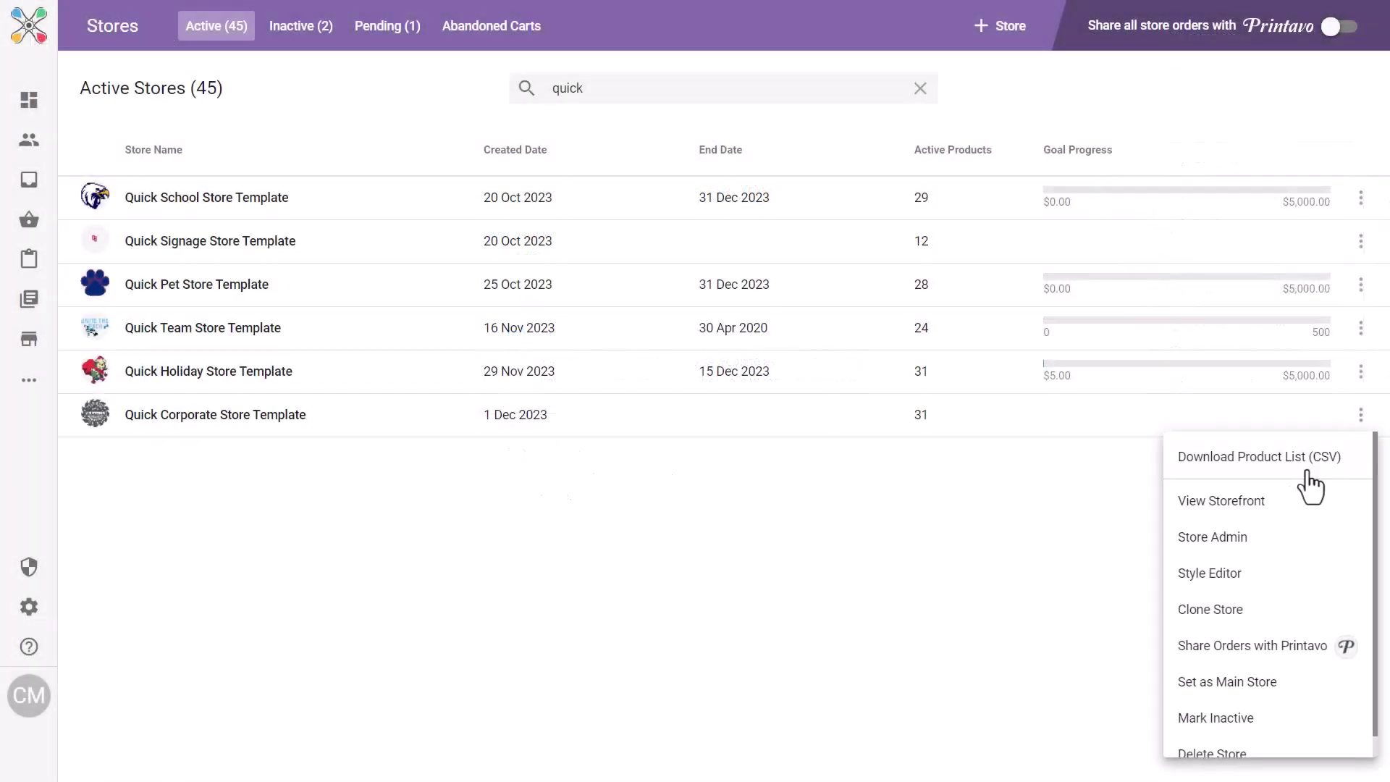
left_click(1207, 615)
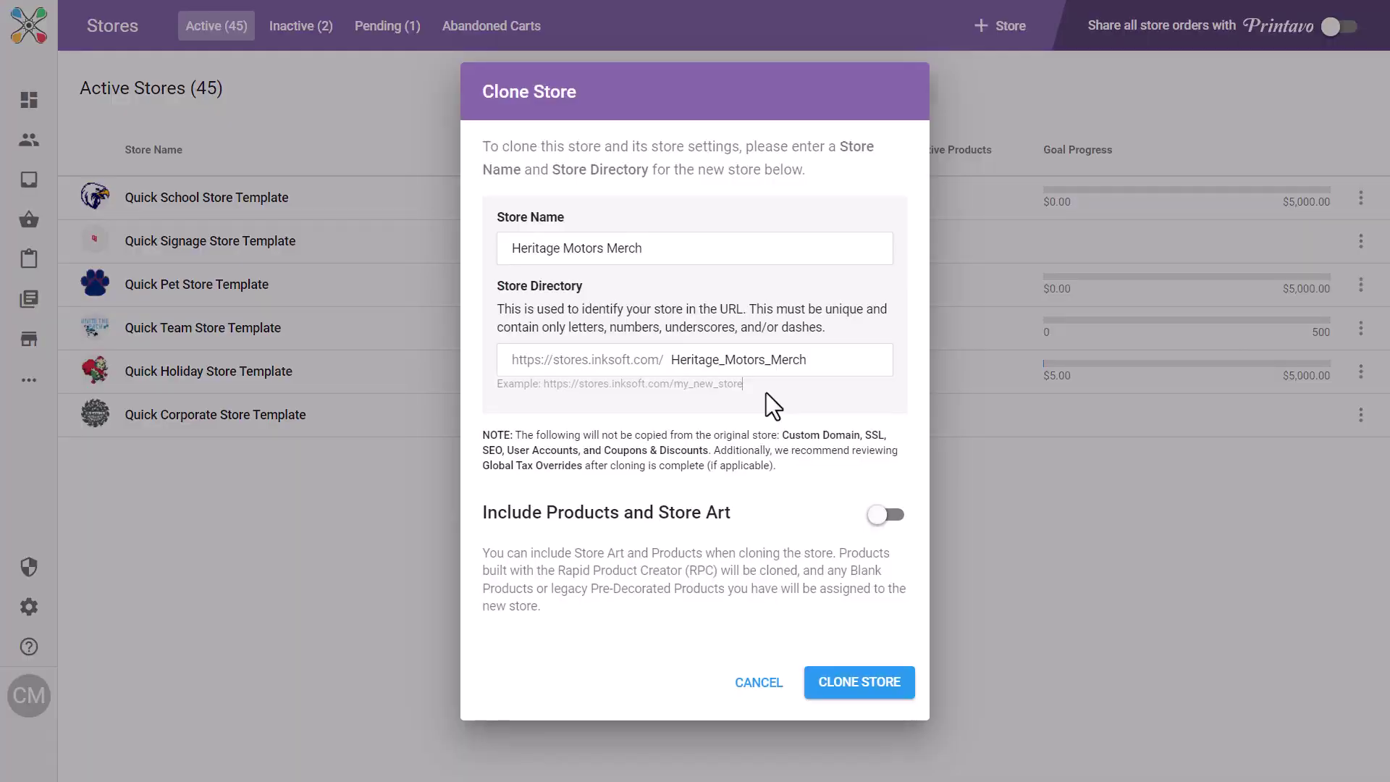
left_click(889, 517)
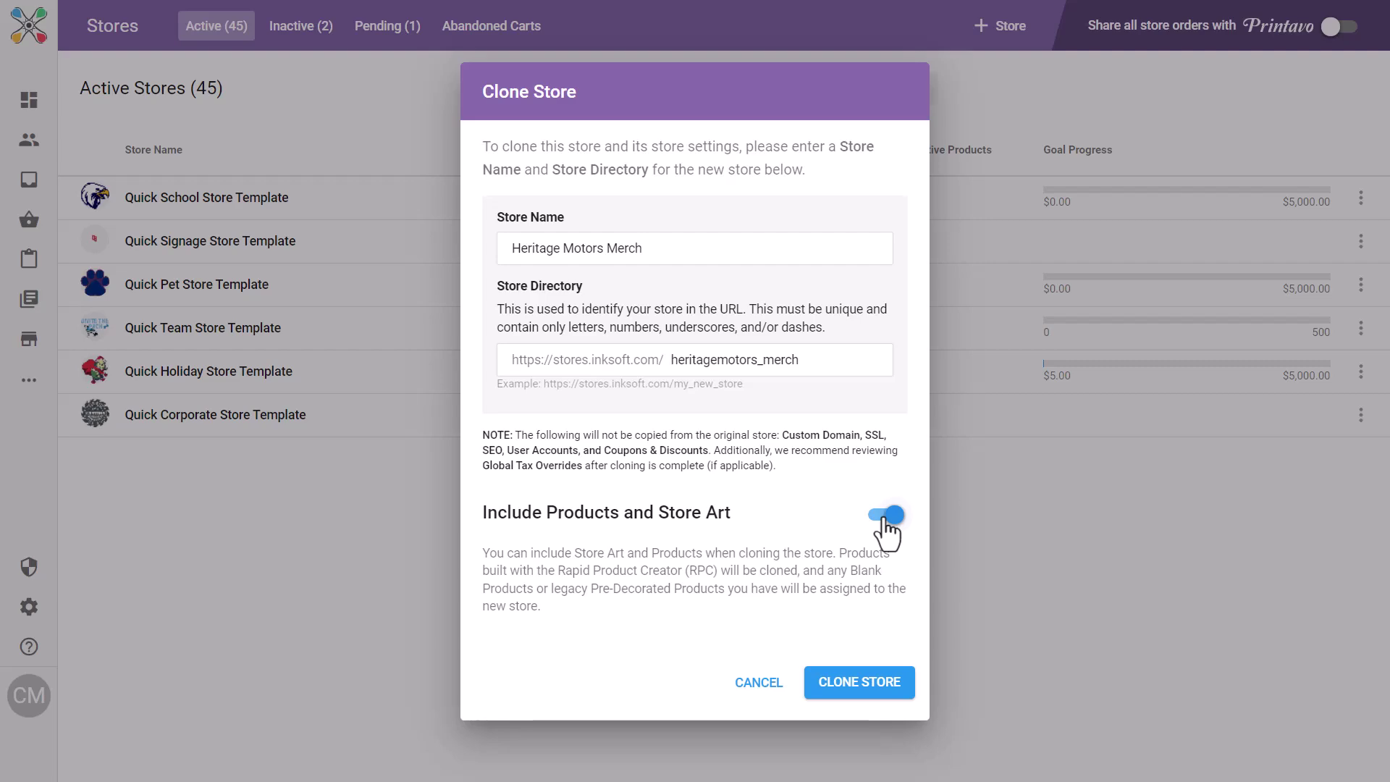
left_click(857, 682)
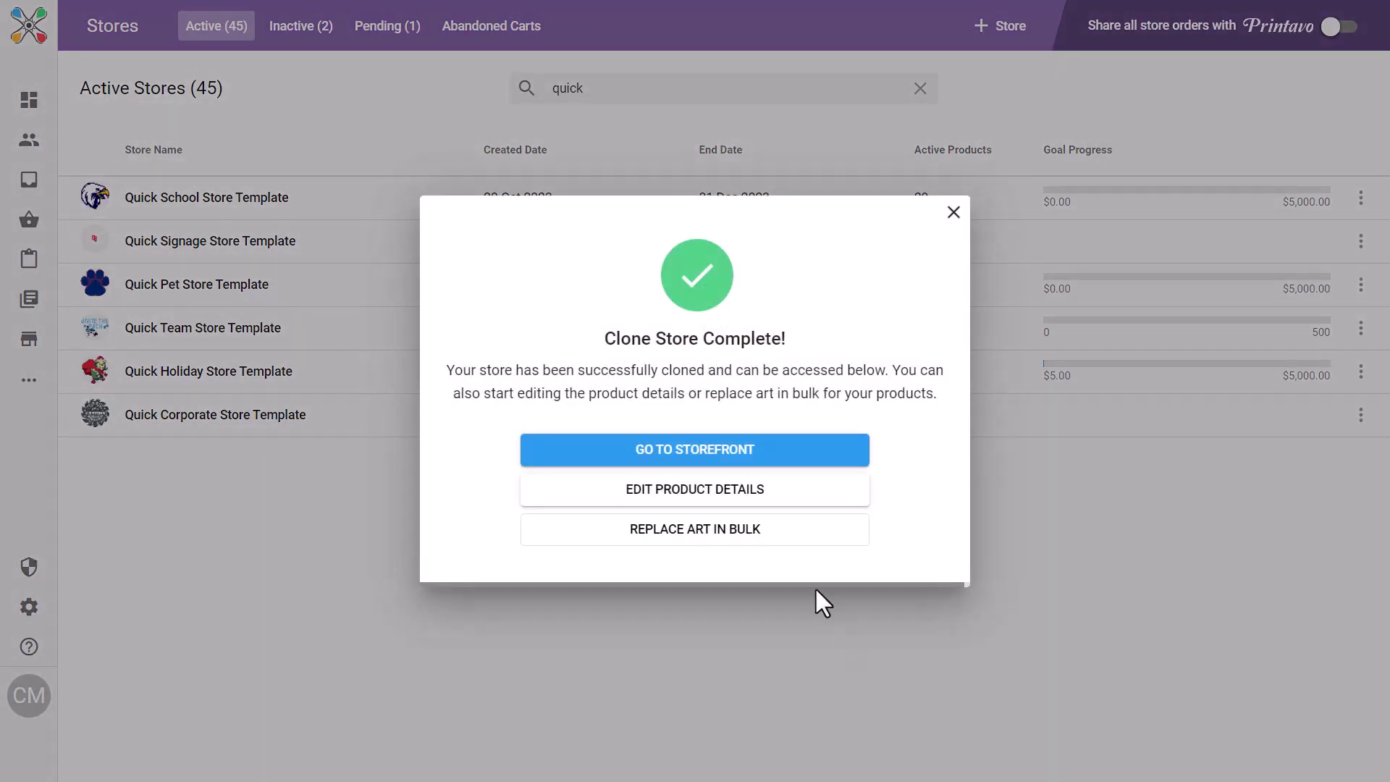
Replace the Westons 02.png art with the uploaded Heritage Motors Crest PDF print file.
left_click(784, 537)
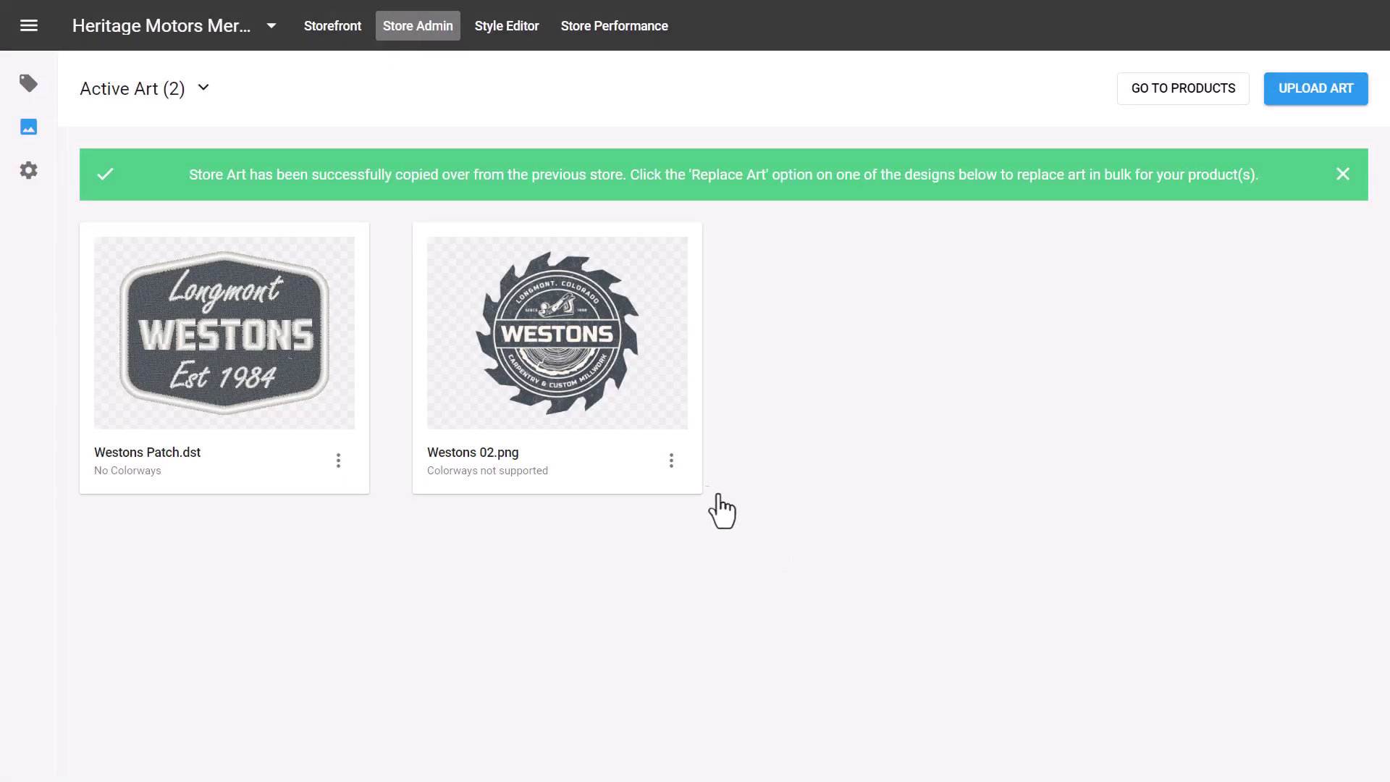
left_click(671, 466)
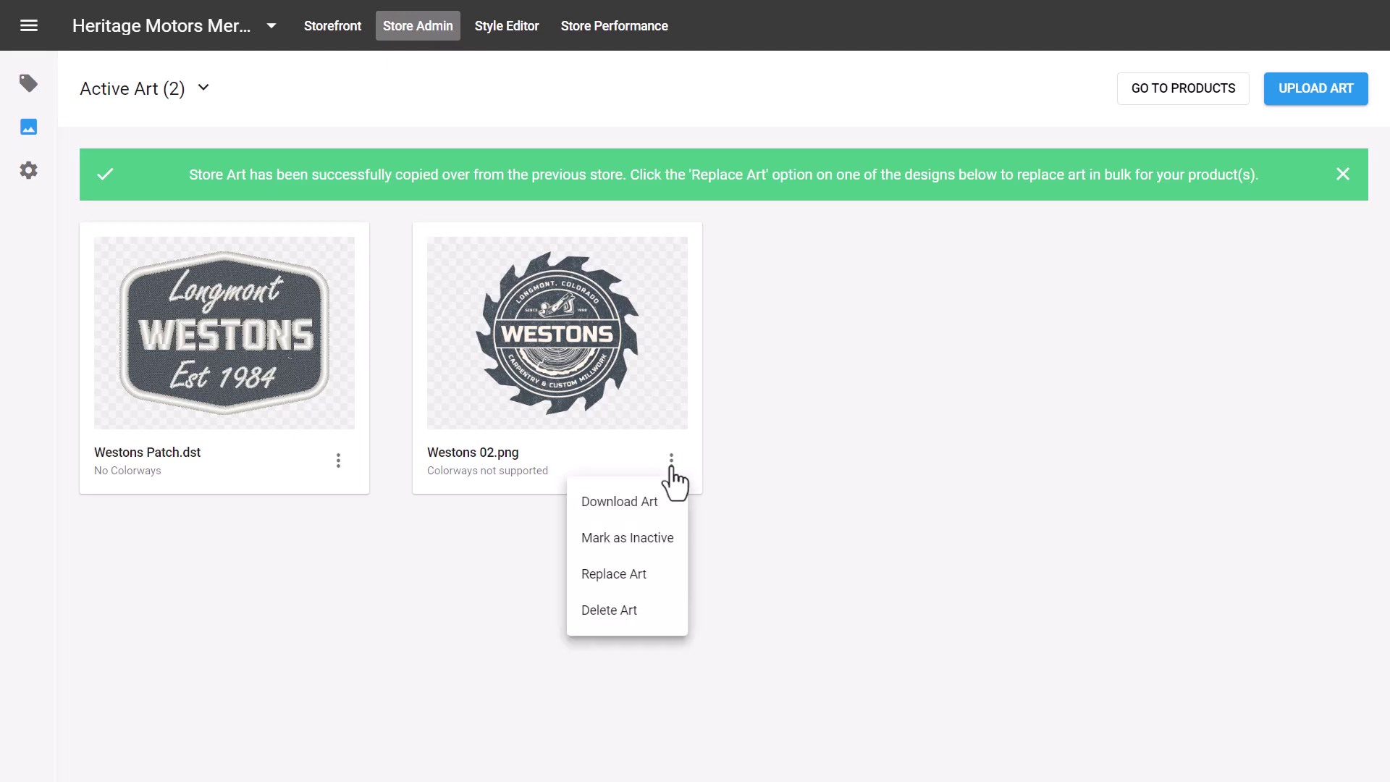
left_click(642, 576)
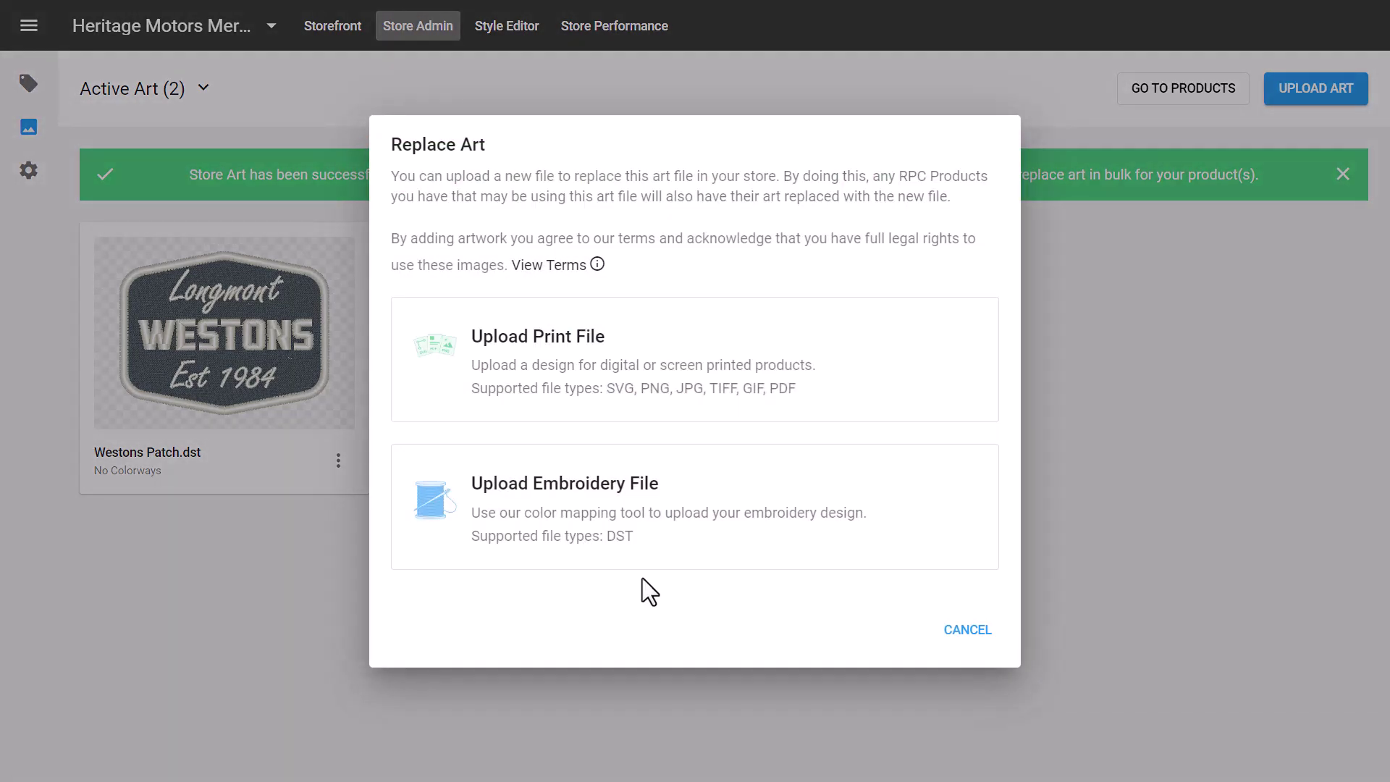
left_click(630, 371)
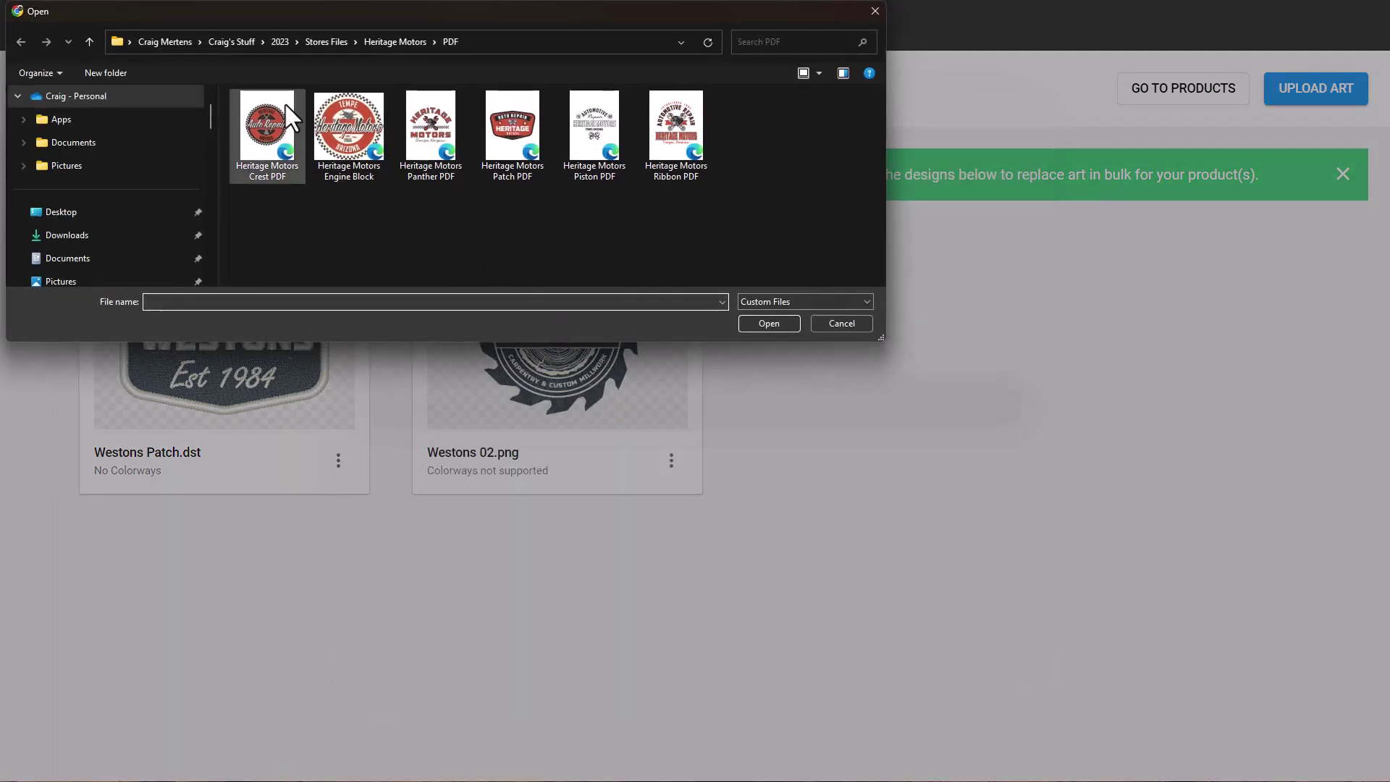
left_click(267, 136)
left_click(757, 330)
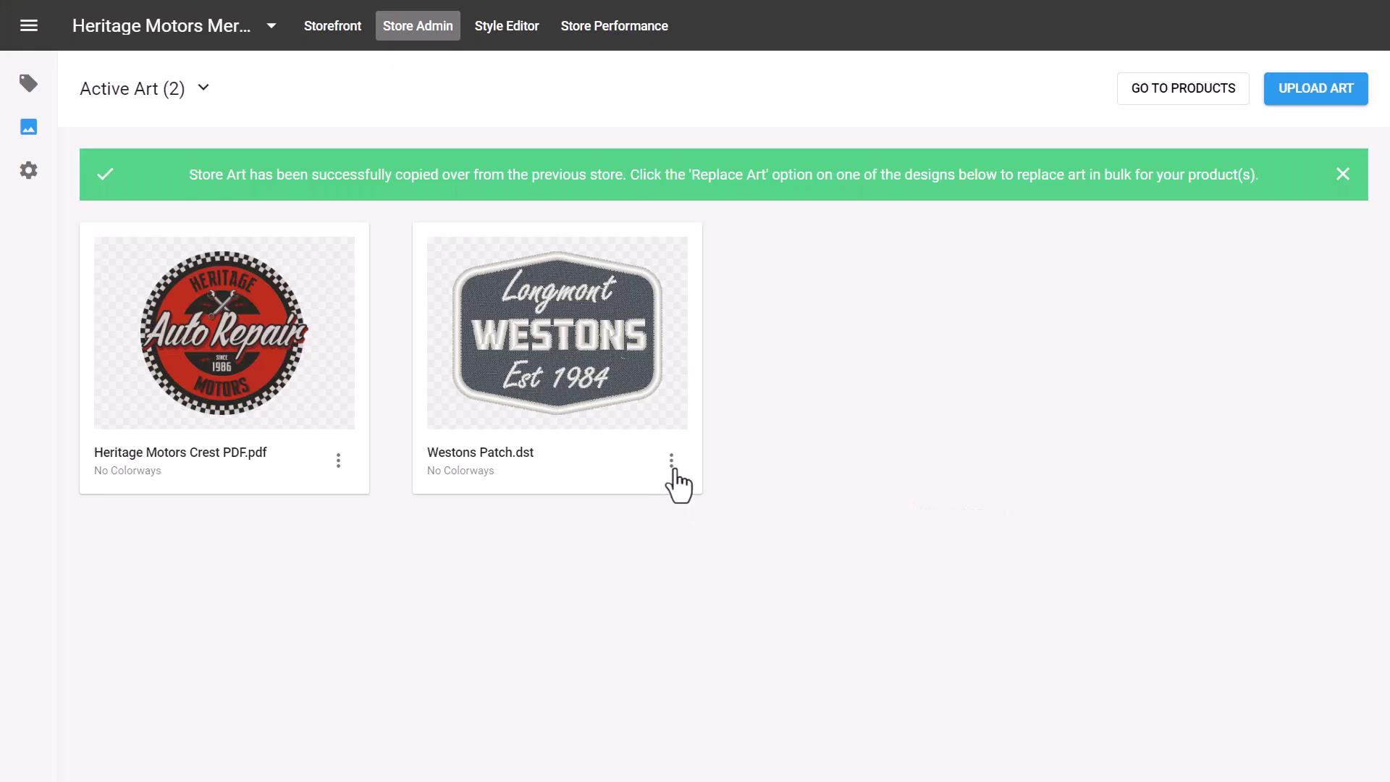
Replace Westons Patch with the Black Colorway DST embroidery, mapping HERITAGE MOTORS lettering to Eggshell thread.
left_click(671, 462)
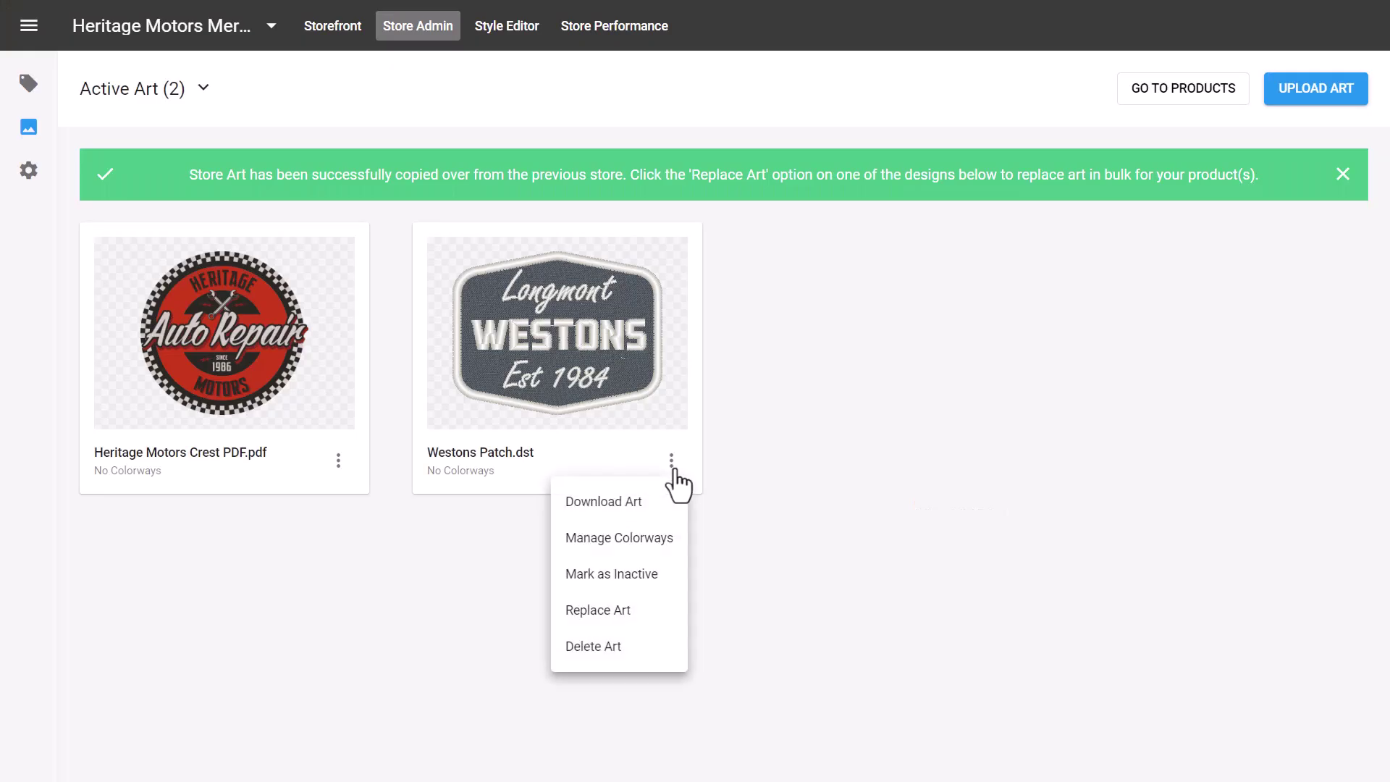
left_click(619, 610)
left_click(662, 488)
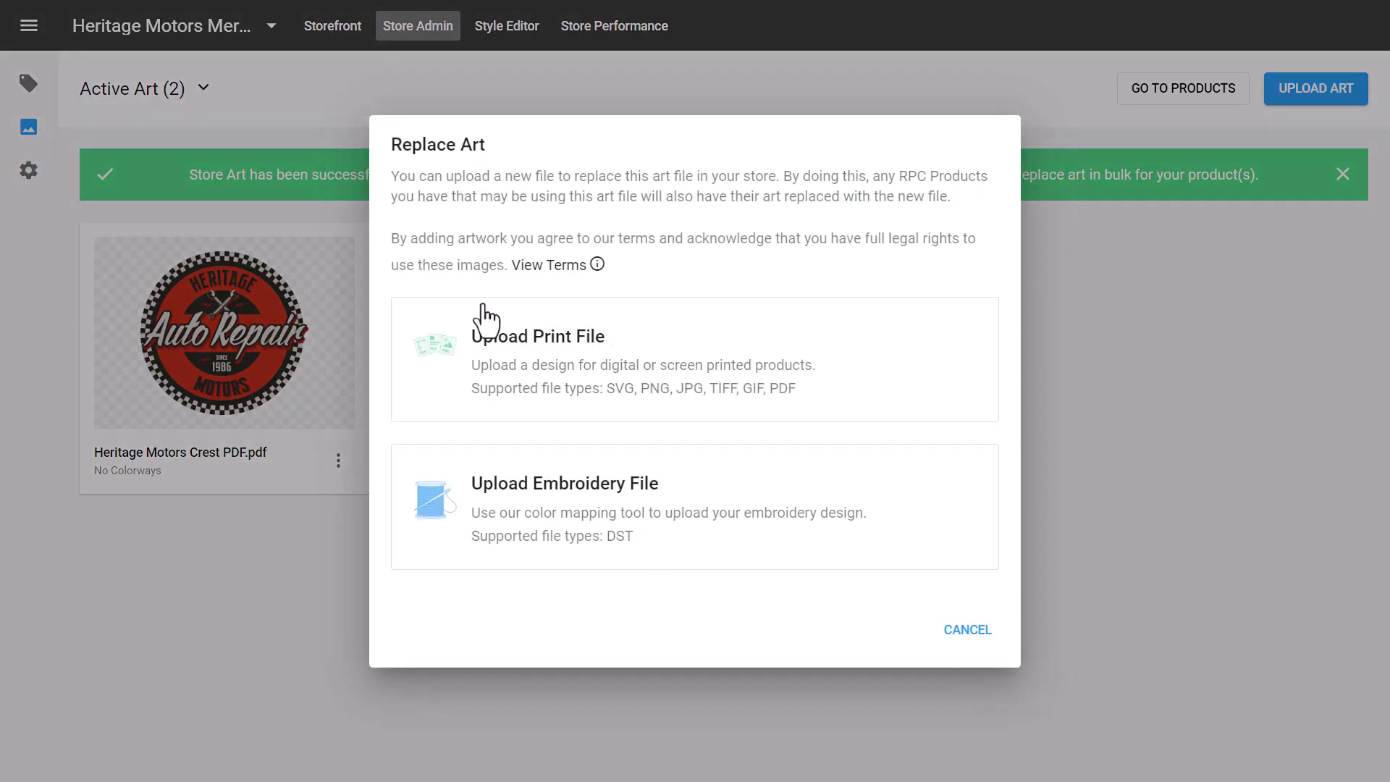
left_click(308, 116)
left_click(769, 323)
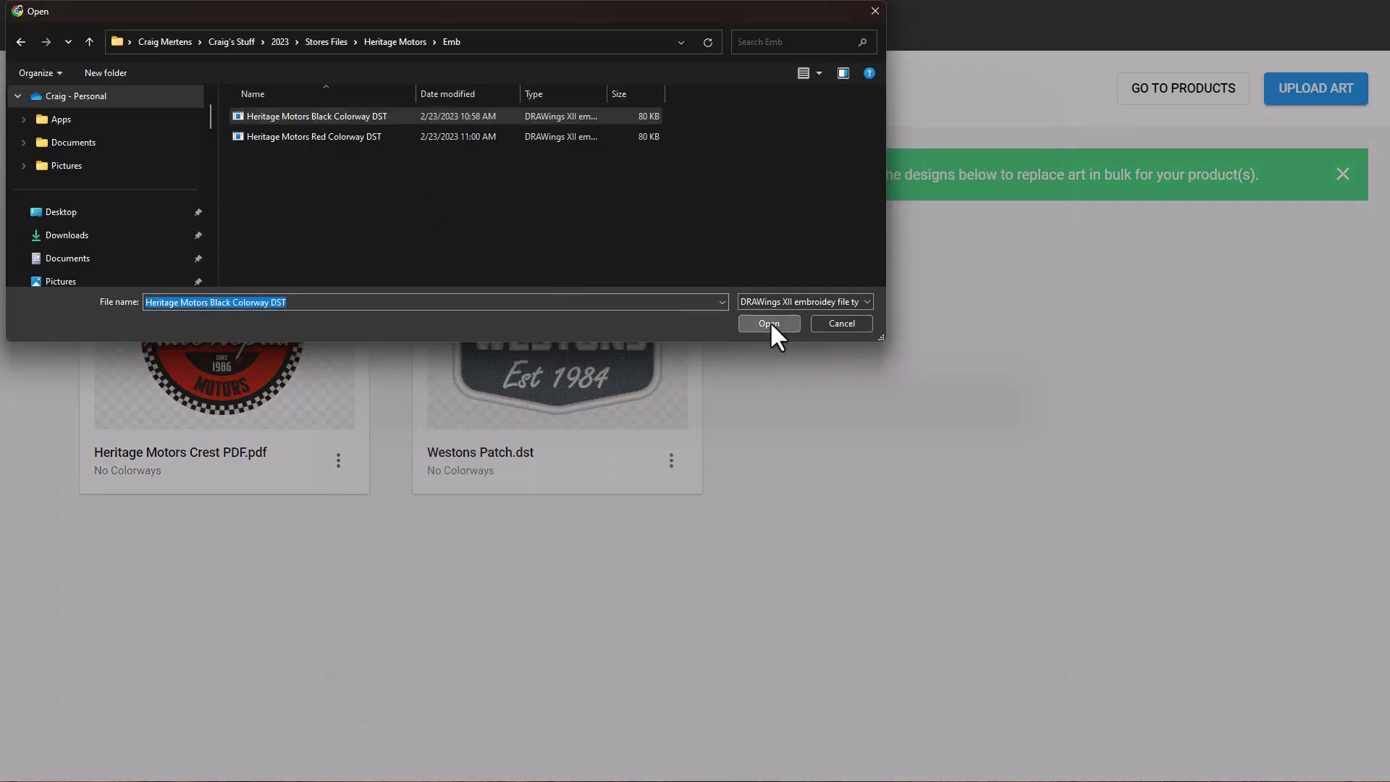
scroll(944, 444, "down", 2)
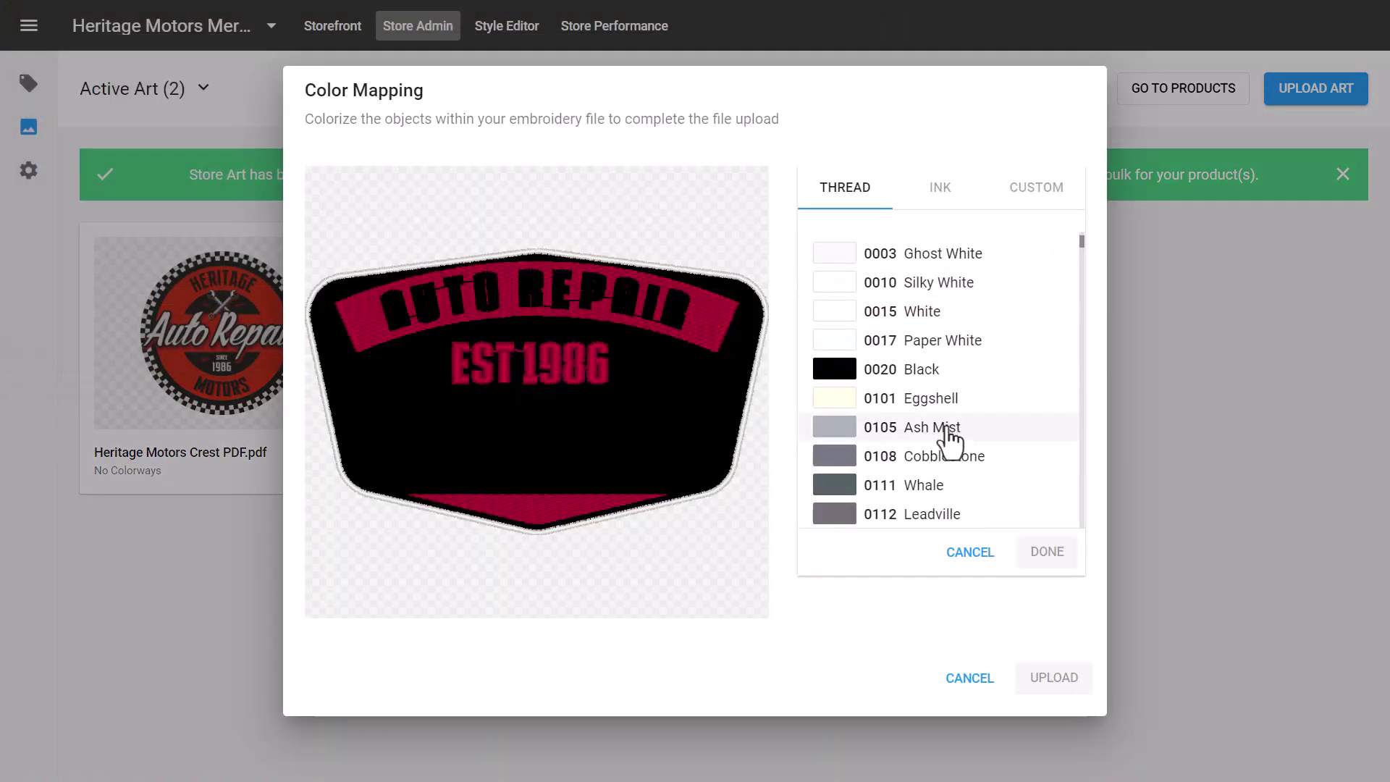
left_click(1045, 552)
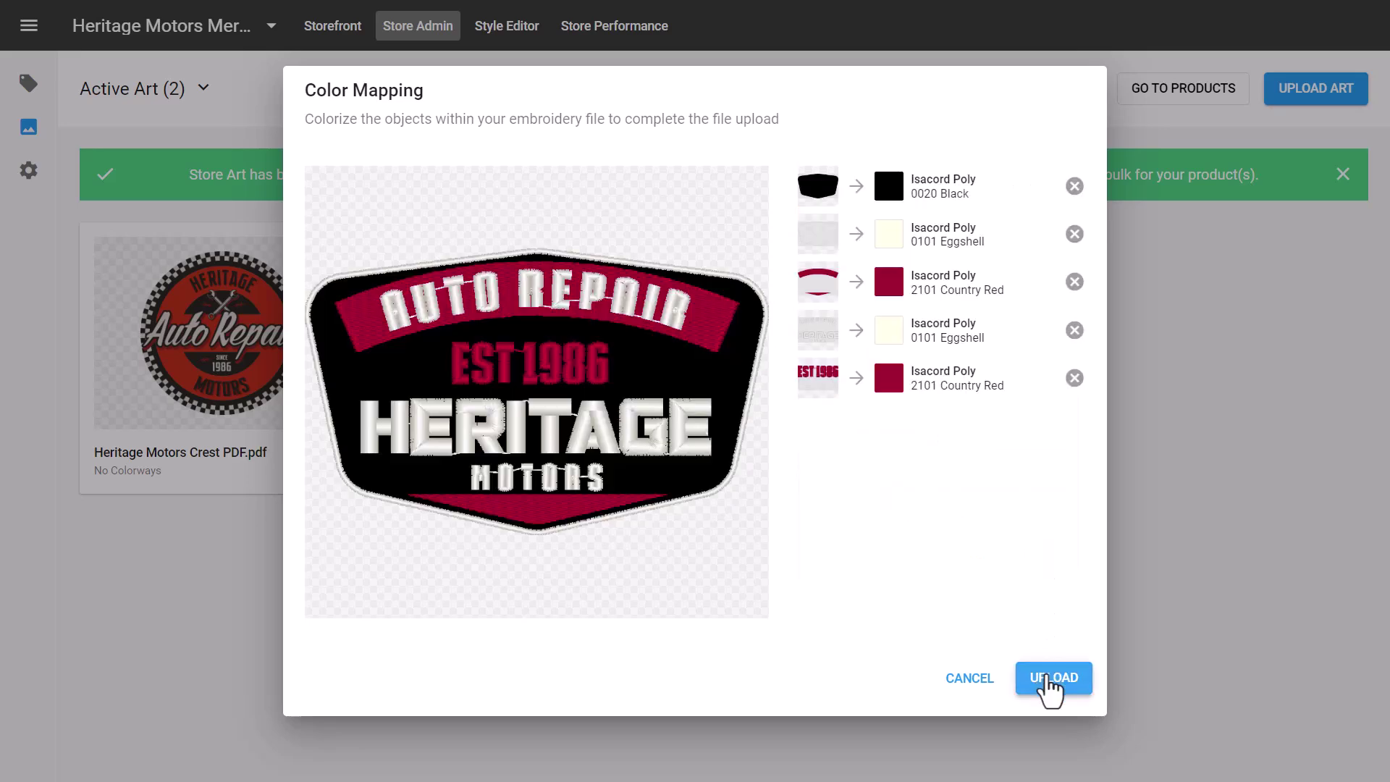
left_click(1049, 682)
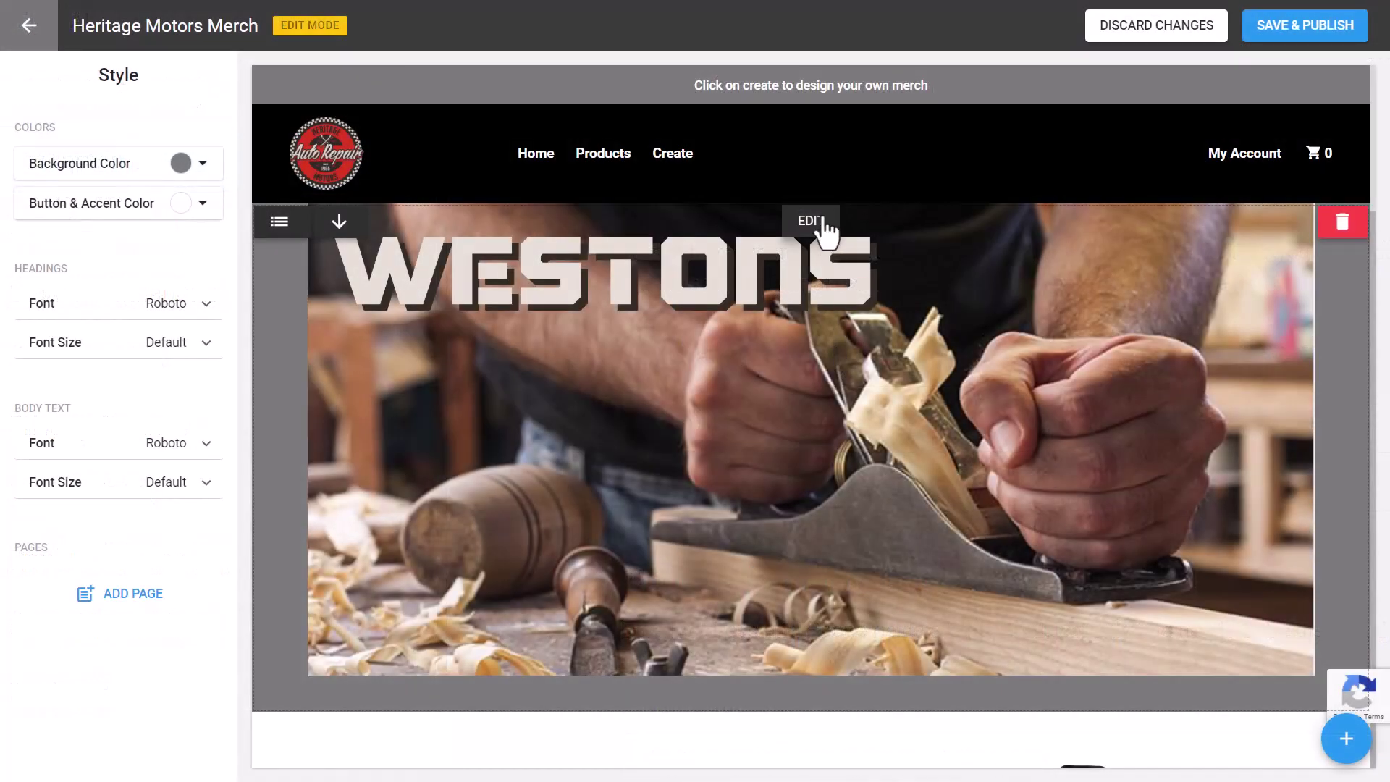
Swap the Westons hero banner for the Heritage Banner 01 image.
left_click(825, 231)
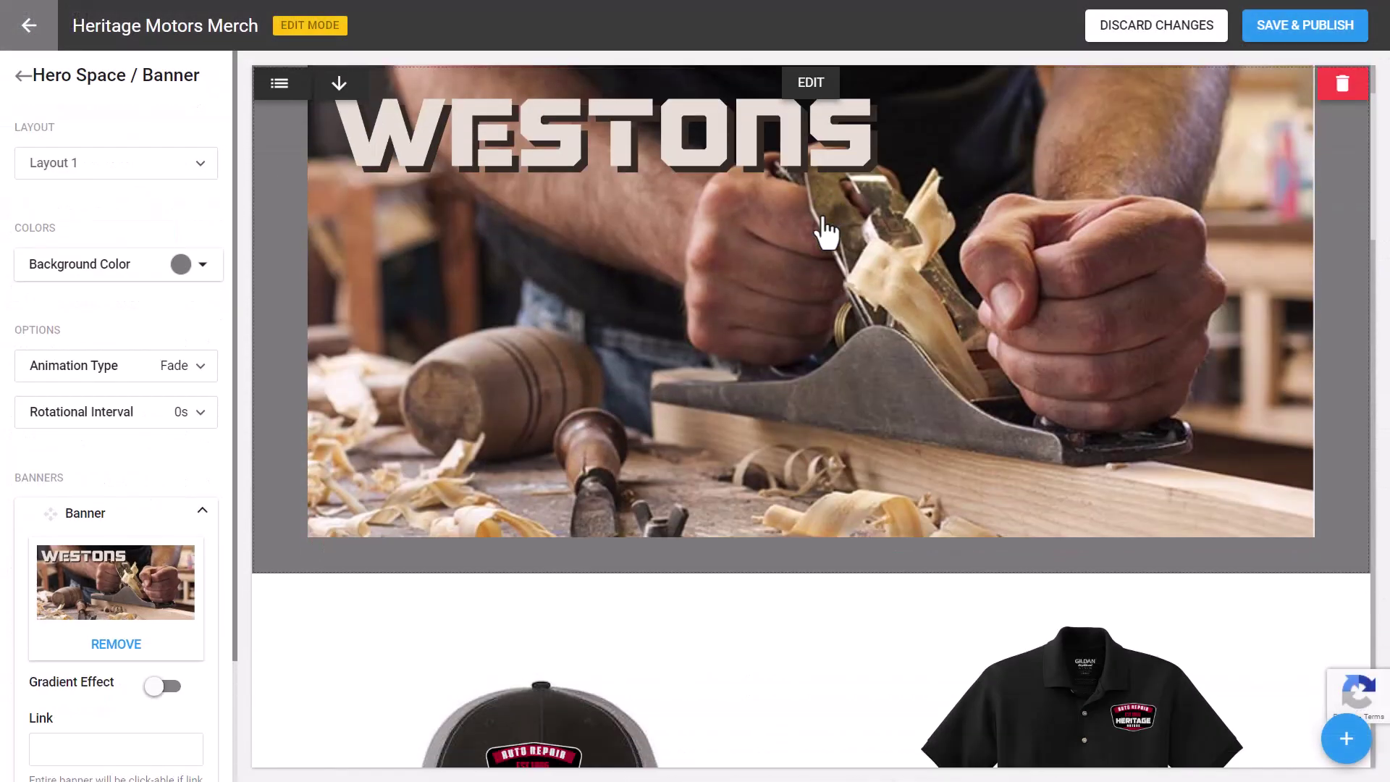
left_click(116, 651)
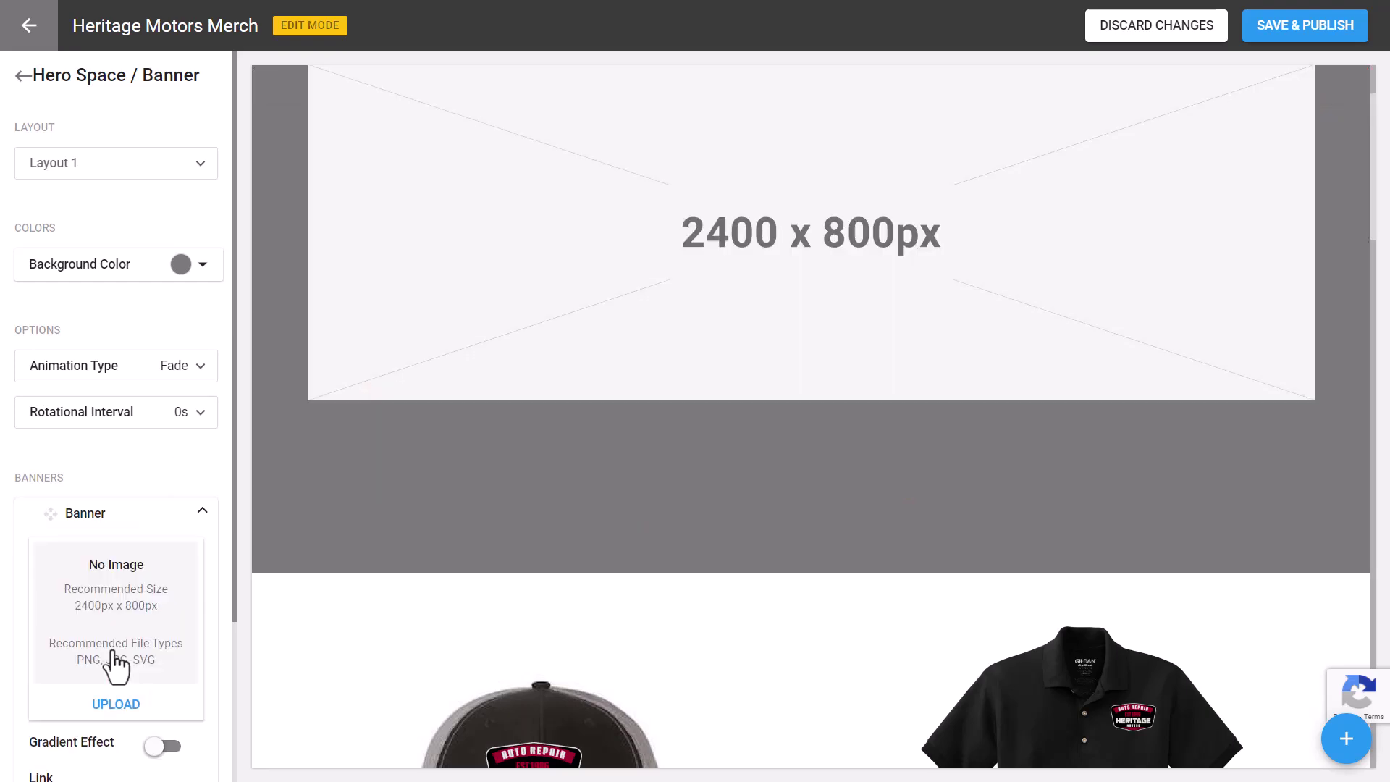
left_click(118, 703)
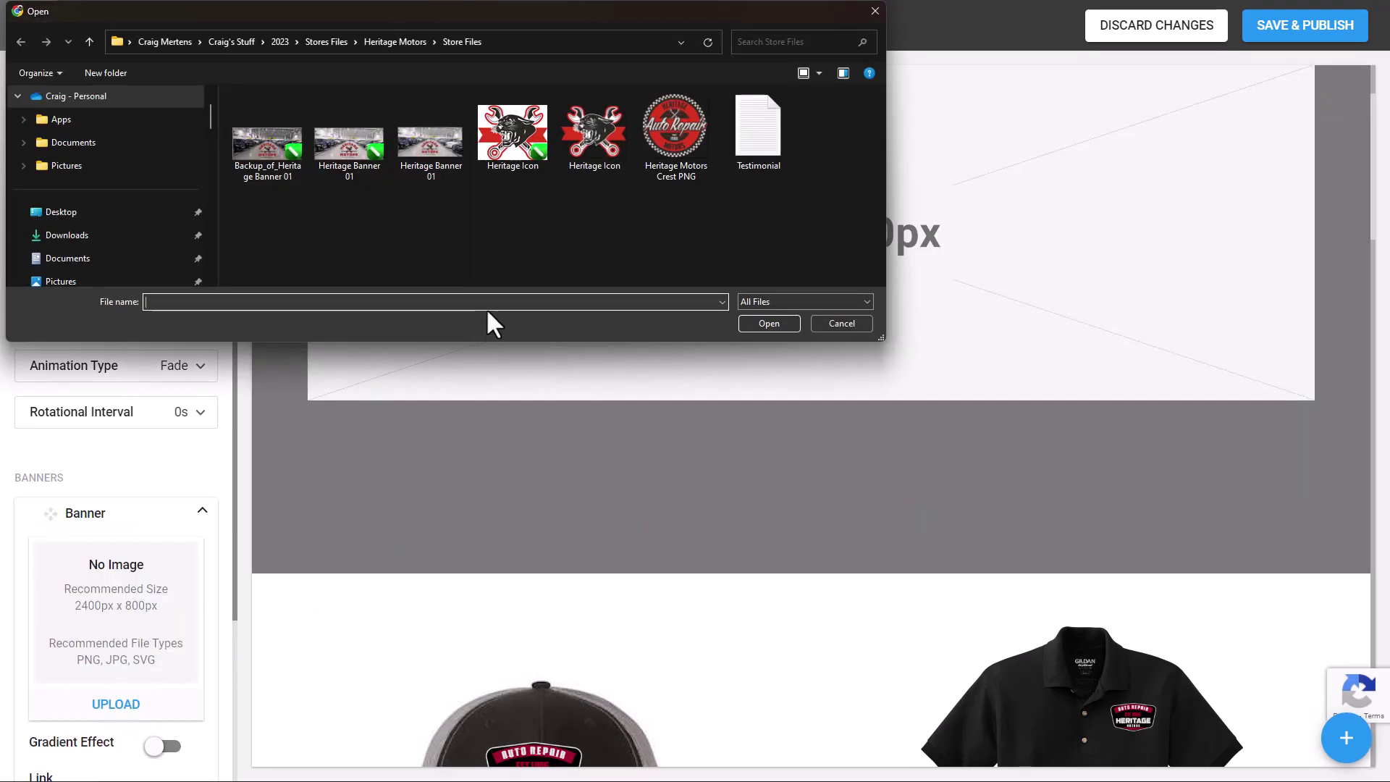
left_click(432, 164)
left_click(769, 325)
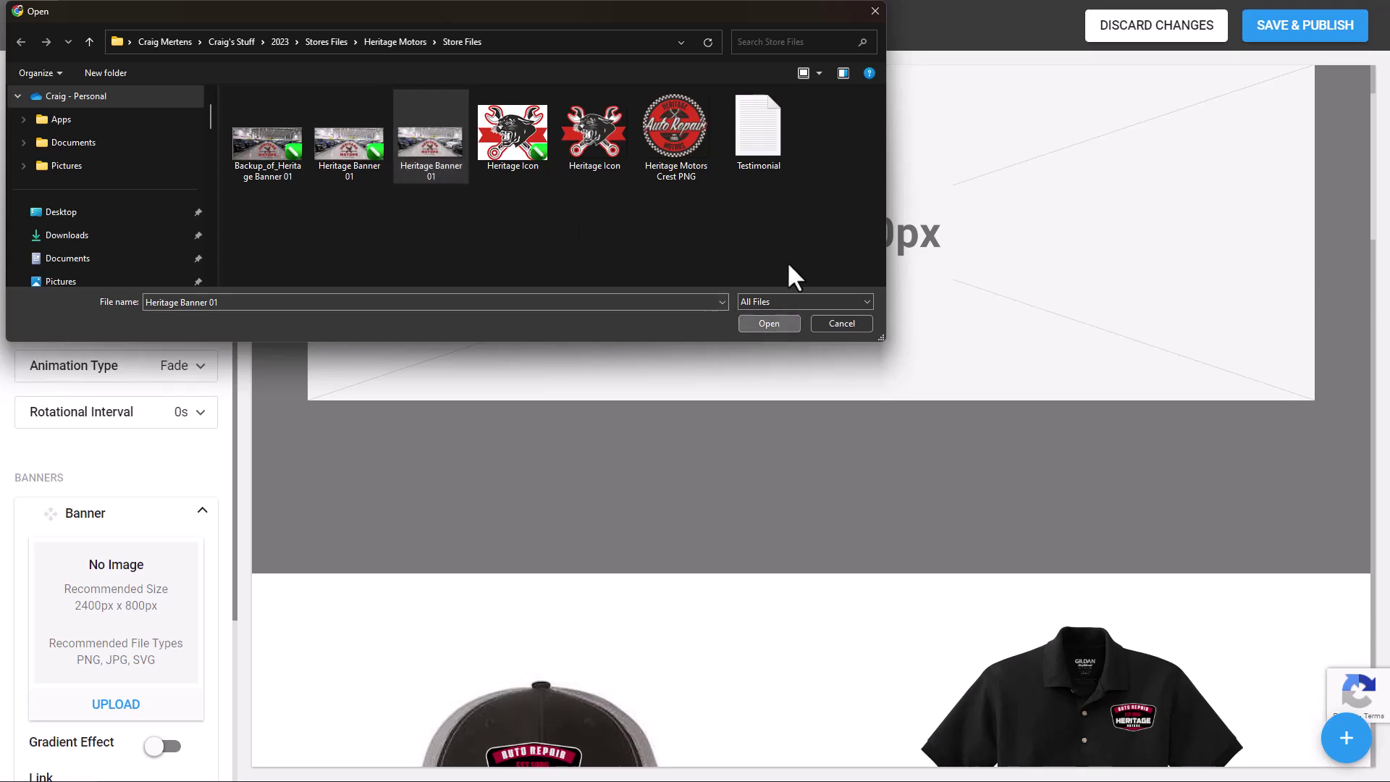
Make the header background the logo red and add a Featured Products section to the page.
left_click(812, 123)
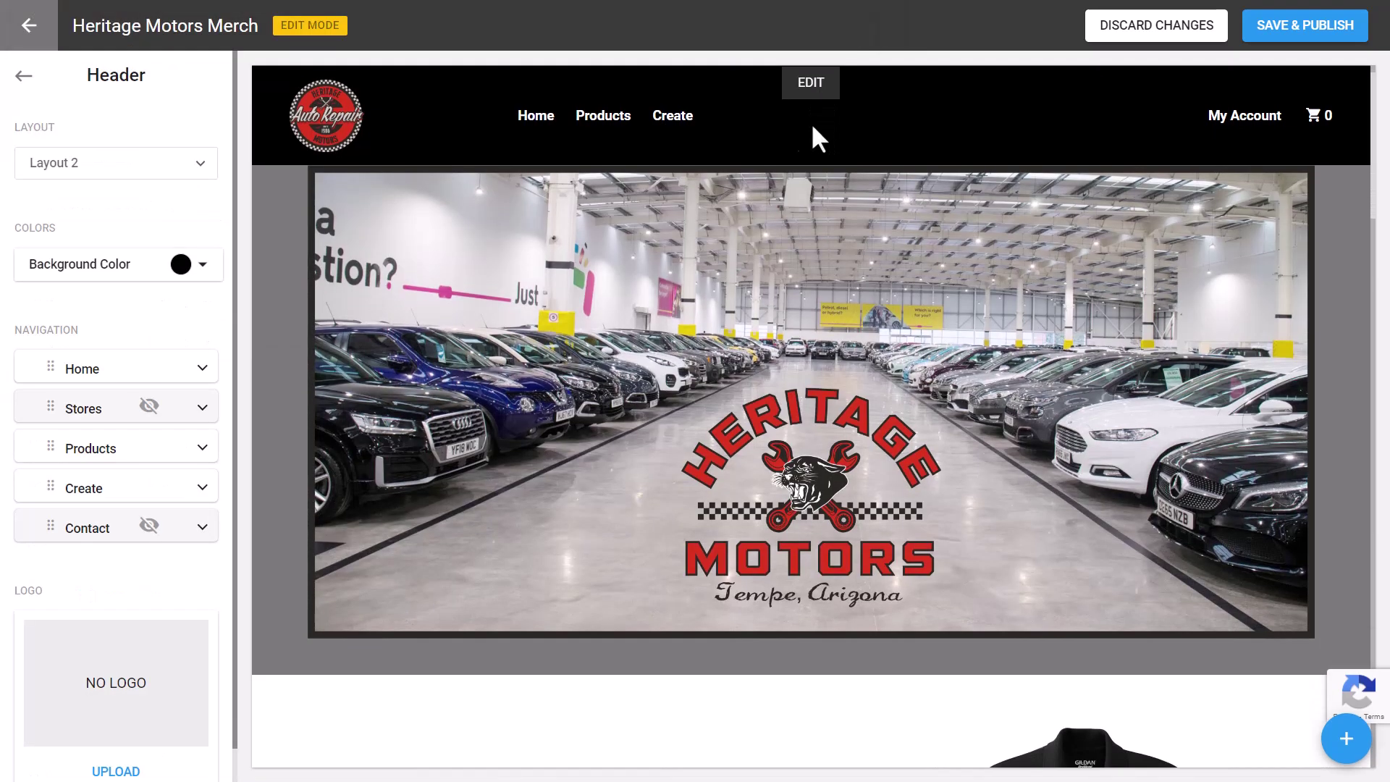
left_click(201, 280)
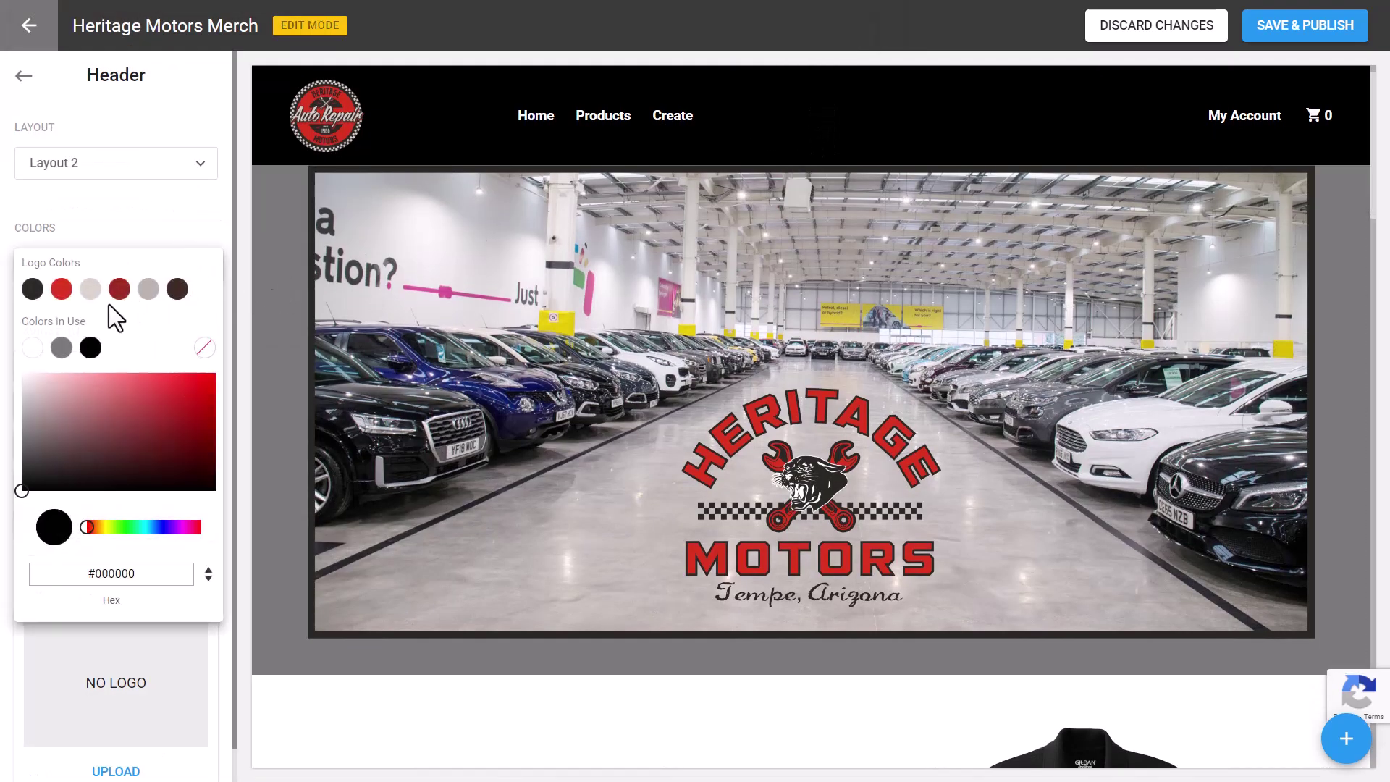
left_click(63, 290)
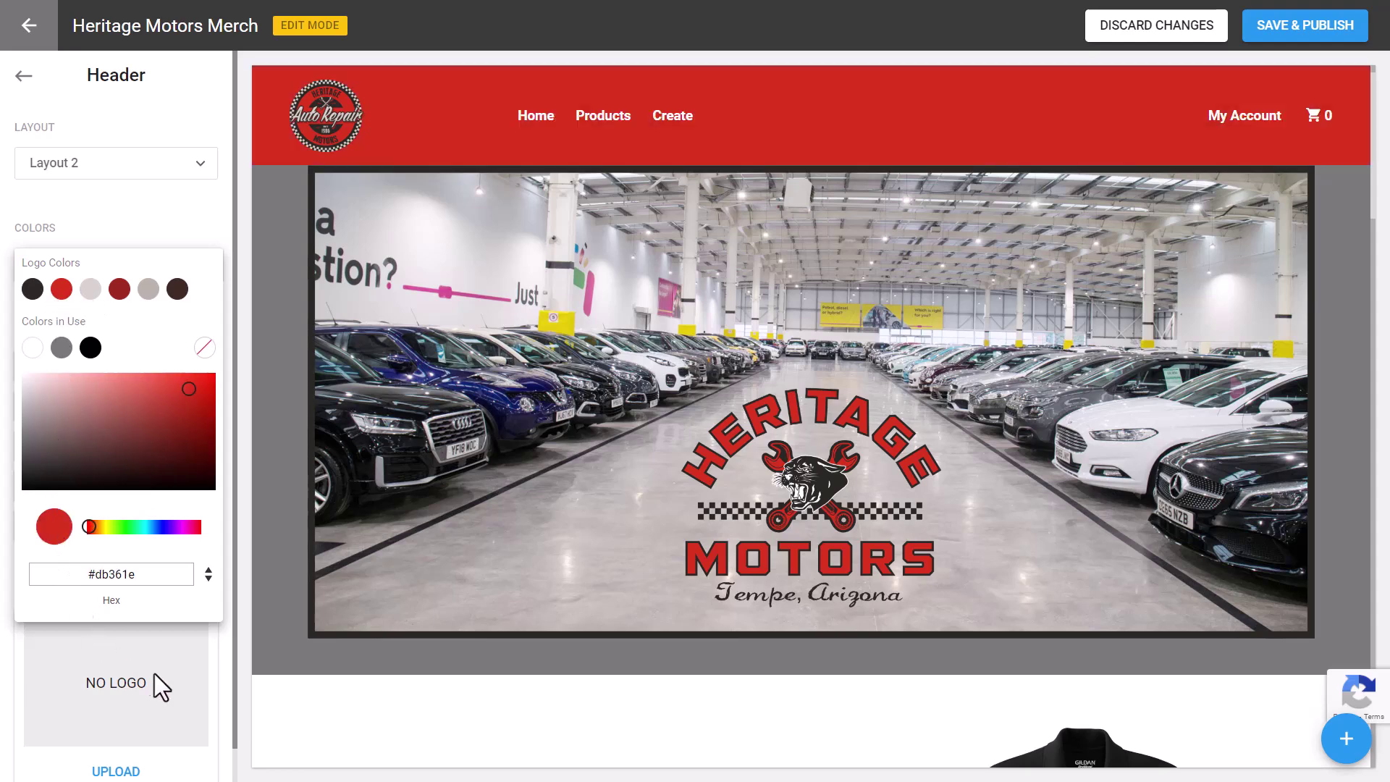
left_click(190, 678)
left_click(1344, 739)
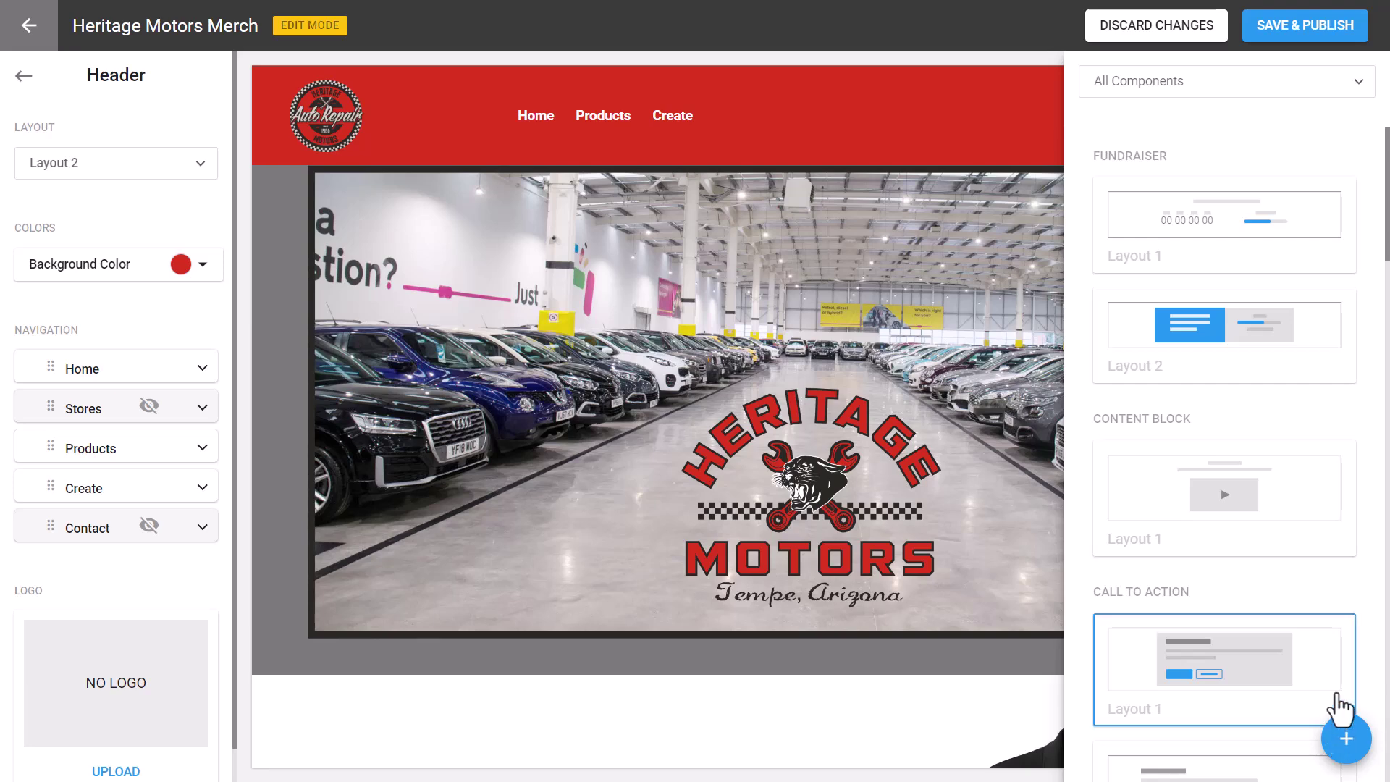
scroll(1338, 674, "down", 2)
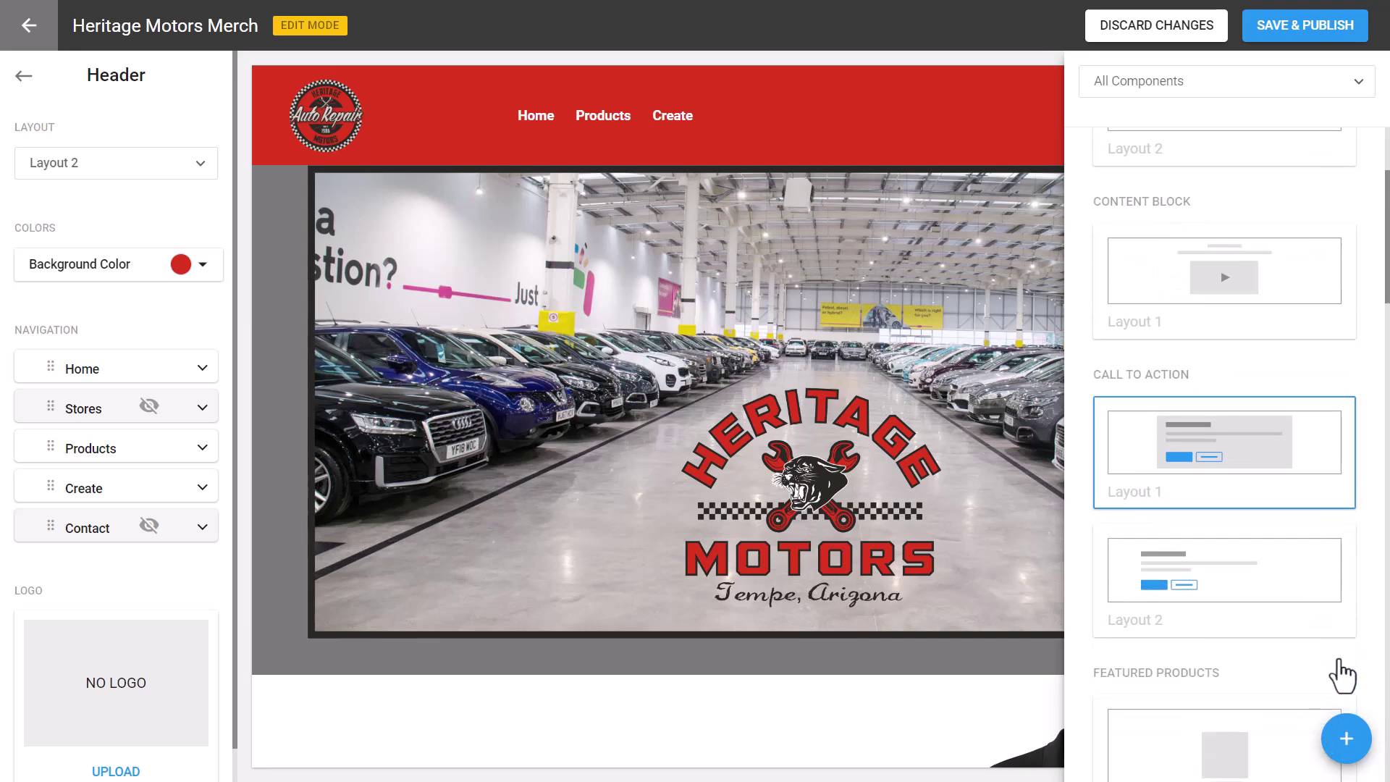
scroll(1339, 674, "down", 2)
left_click_drag(1339, 659, 1346, 598)
left_click_drag(1358, 413, 1353, 400)
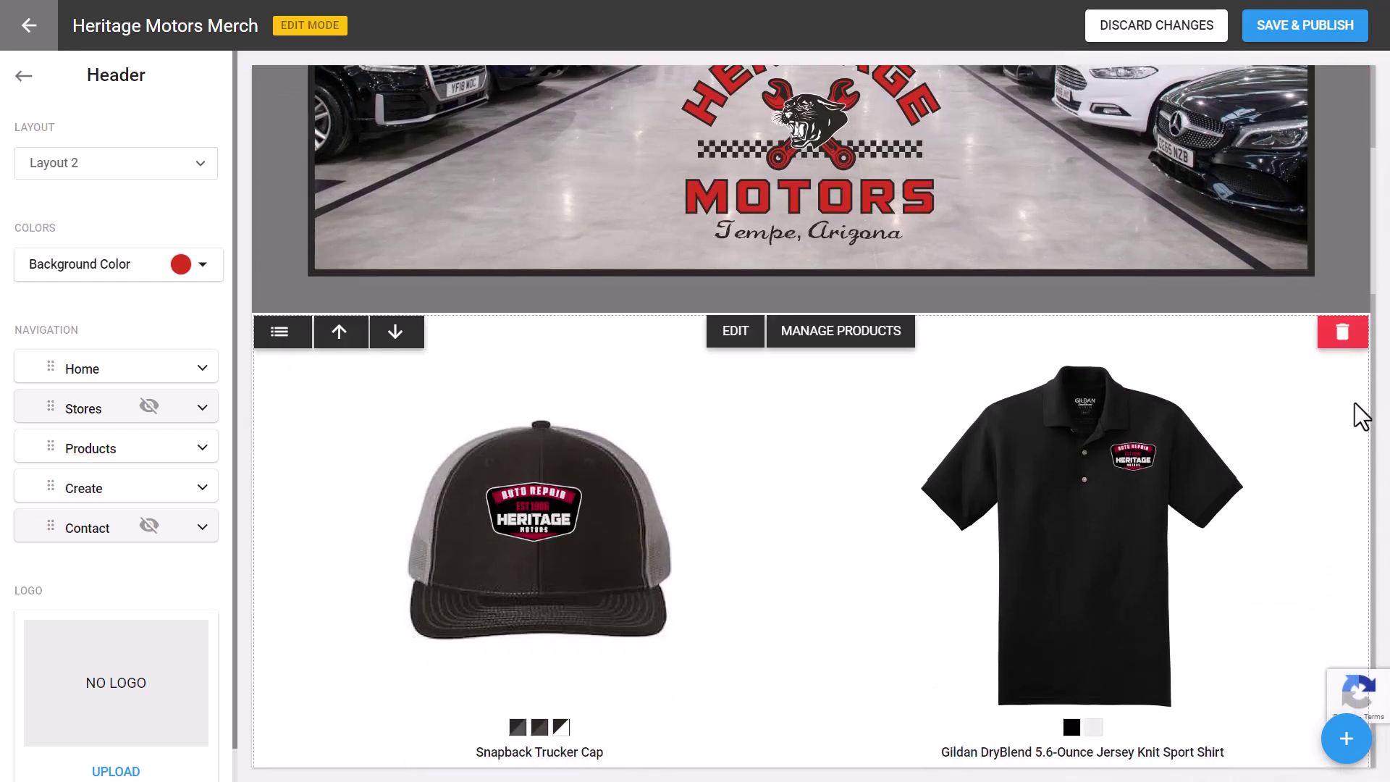
scroll(1354, 403, "down", 2)
scroll(1355, 402, "down", 3)
scroll(1355, 403, "down", 3)
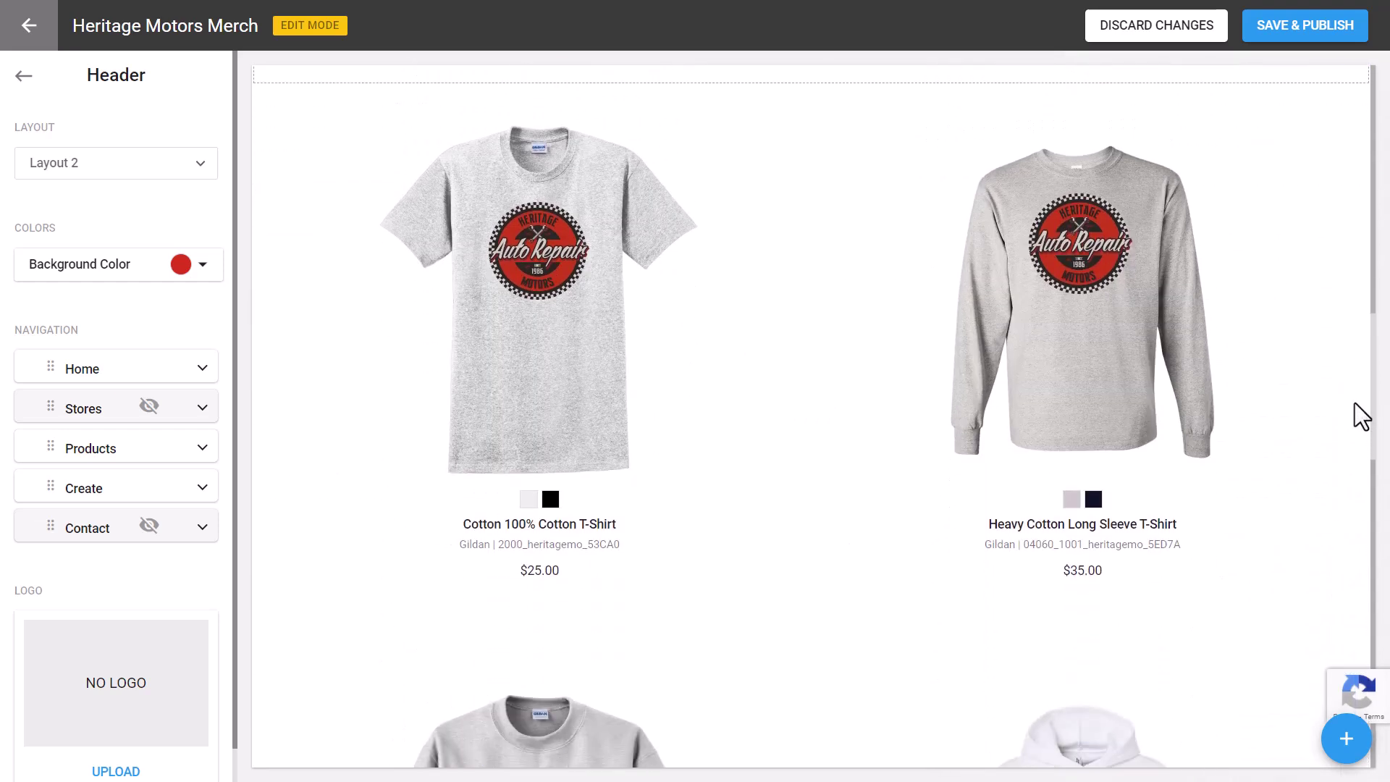
scroll(1354, 403, "down", 3)
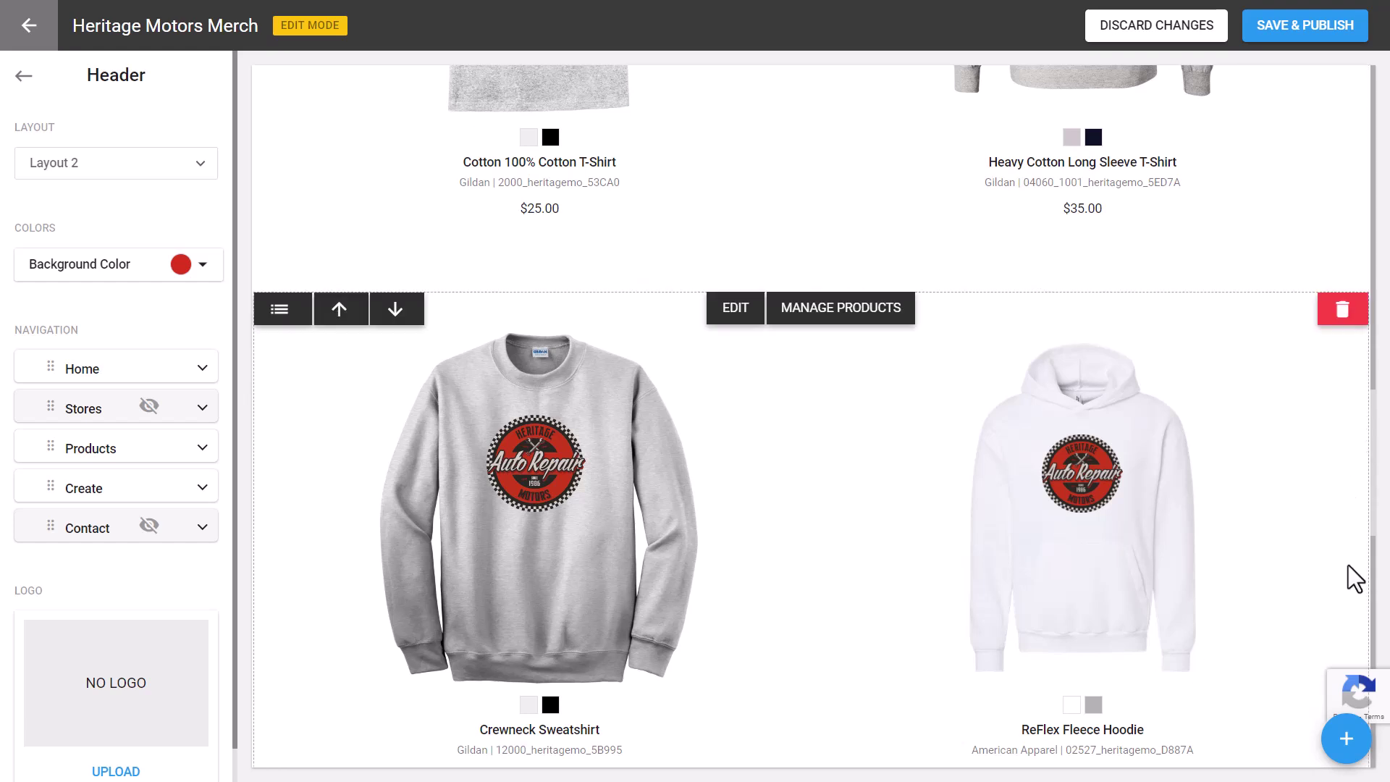
scroll(1348, 584, "down", 3)
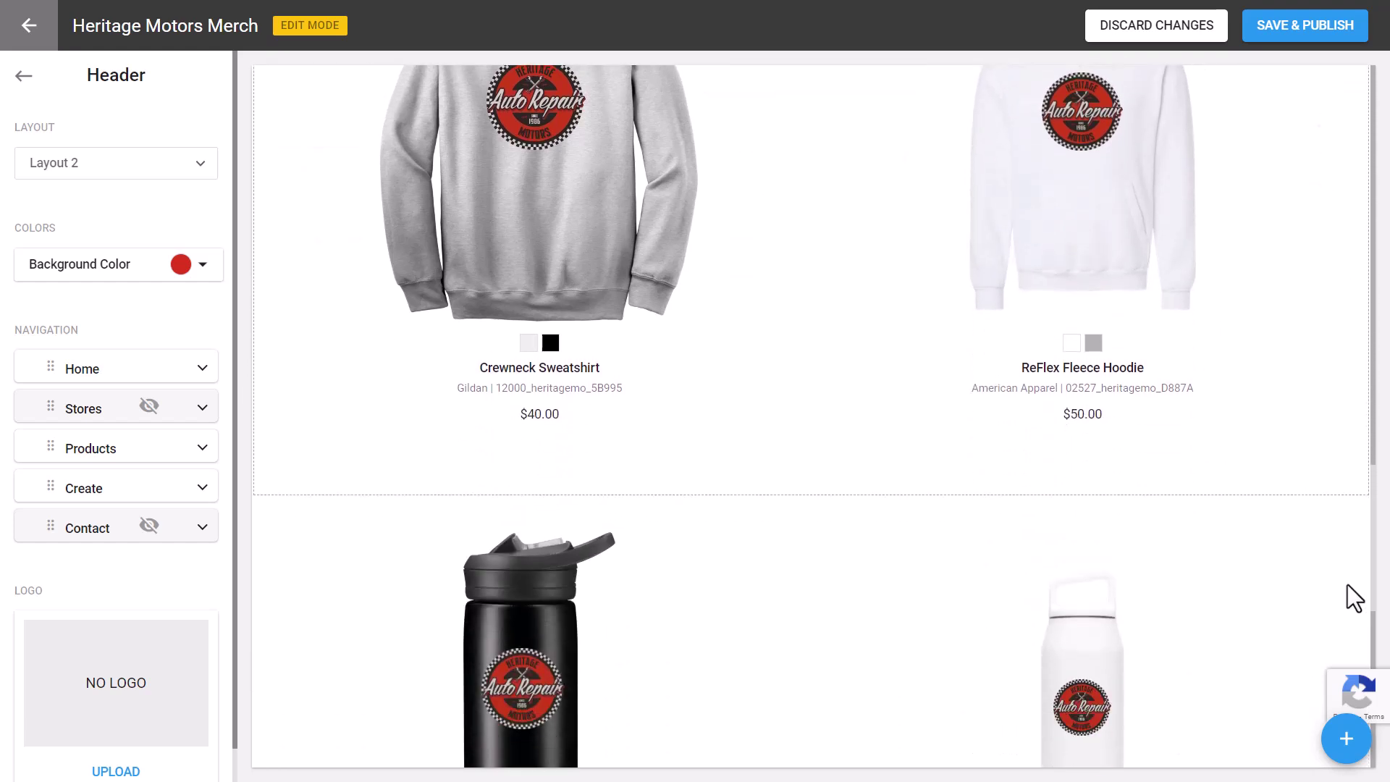
scroll(1347, 585, "down", 3)
scroll(1348, 584, "down", 1)
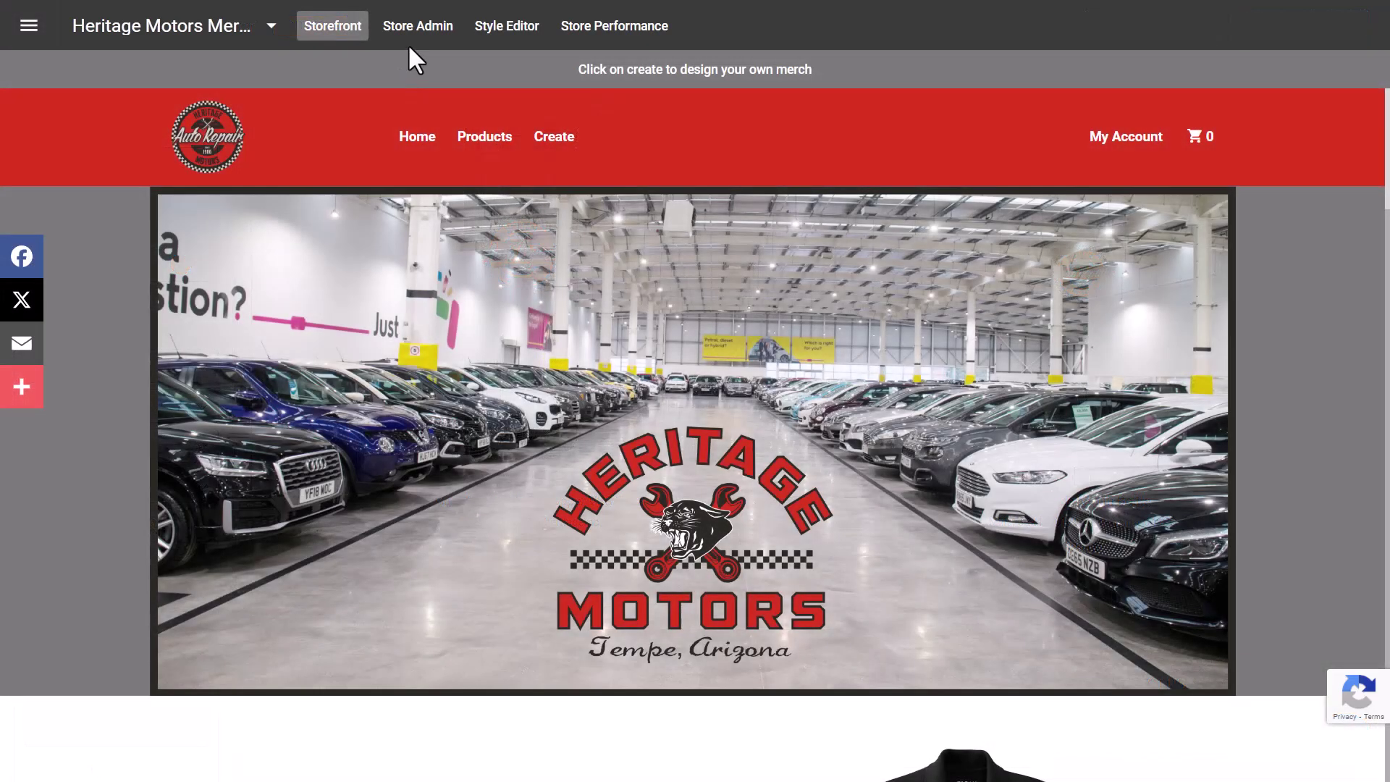
From Store Admin, add a new product by searching Gildan and choosing the Ultra Cotton 100% Cotton T-Shirt.
left_click(414, 45)
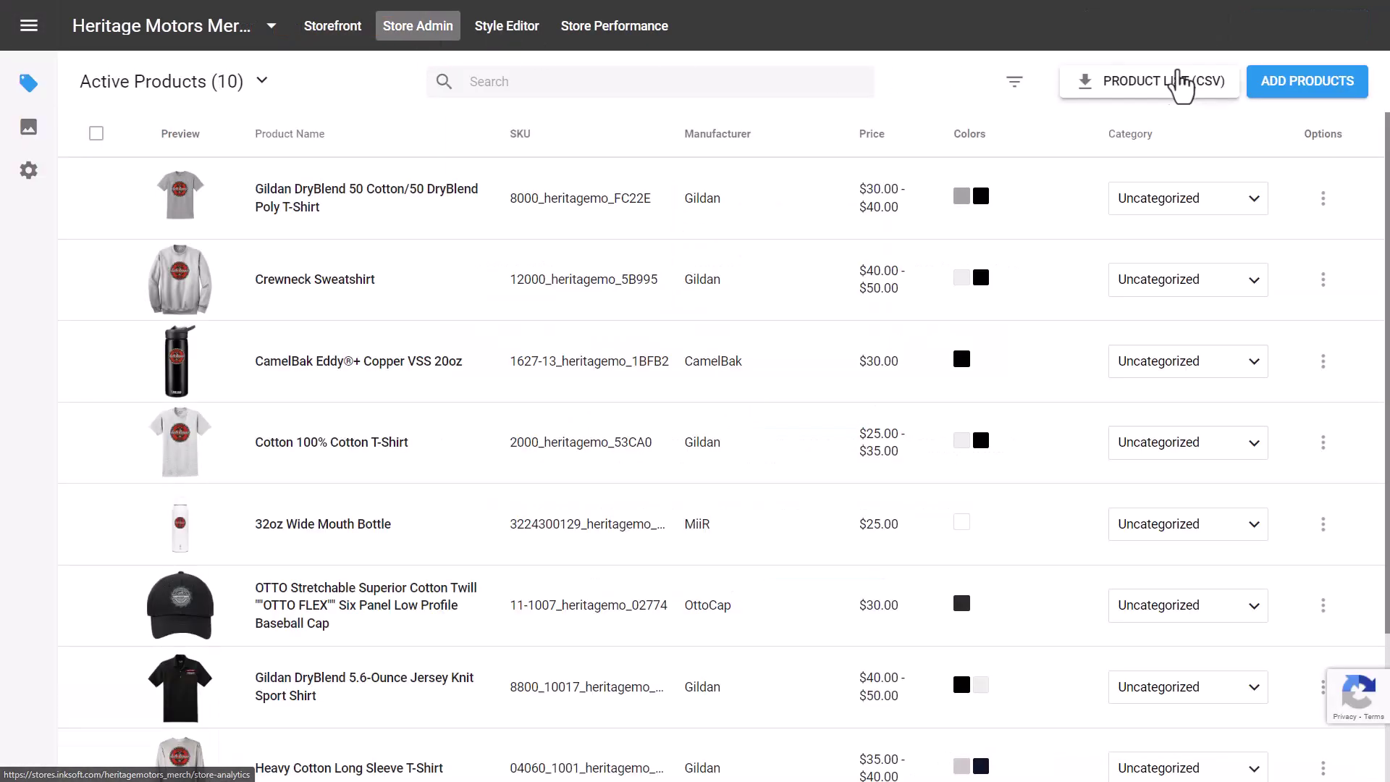
left_click(1314, 88)
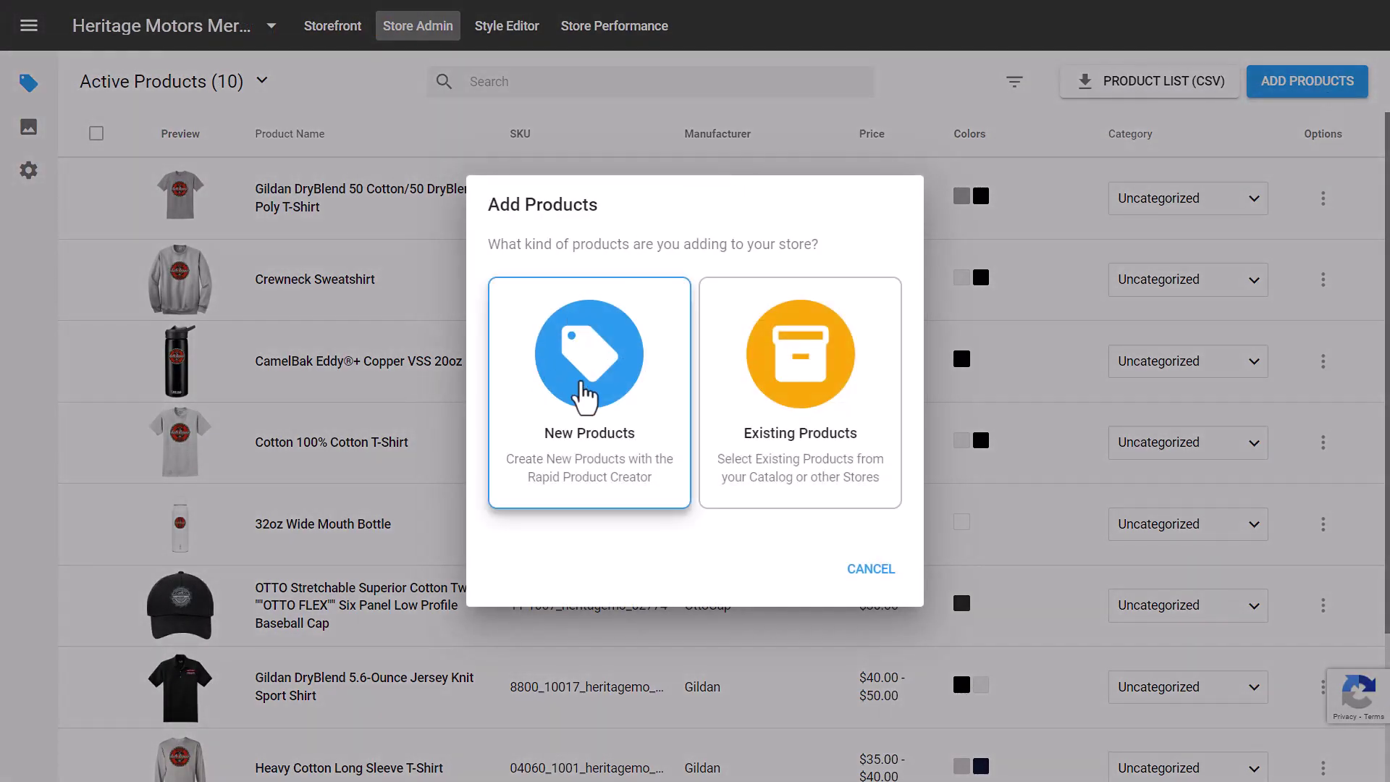
left_click(577, 351)
left_click(76, 166)
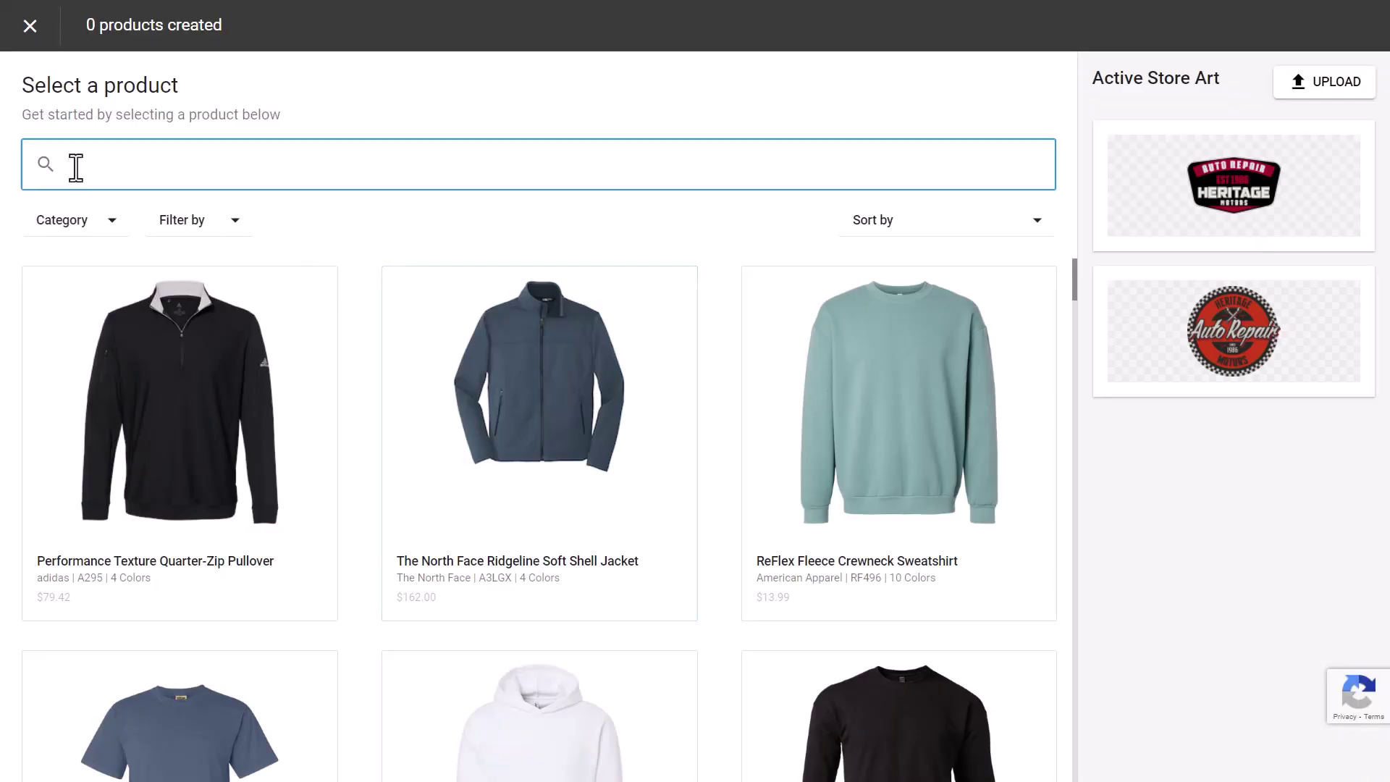
type("Gildan")
key("Return")
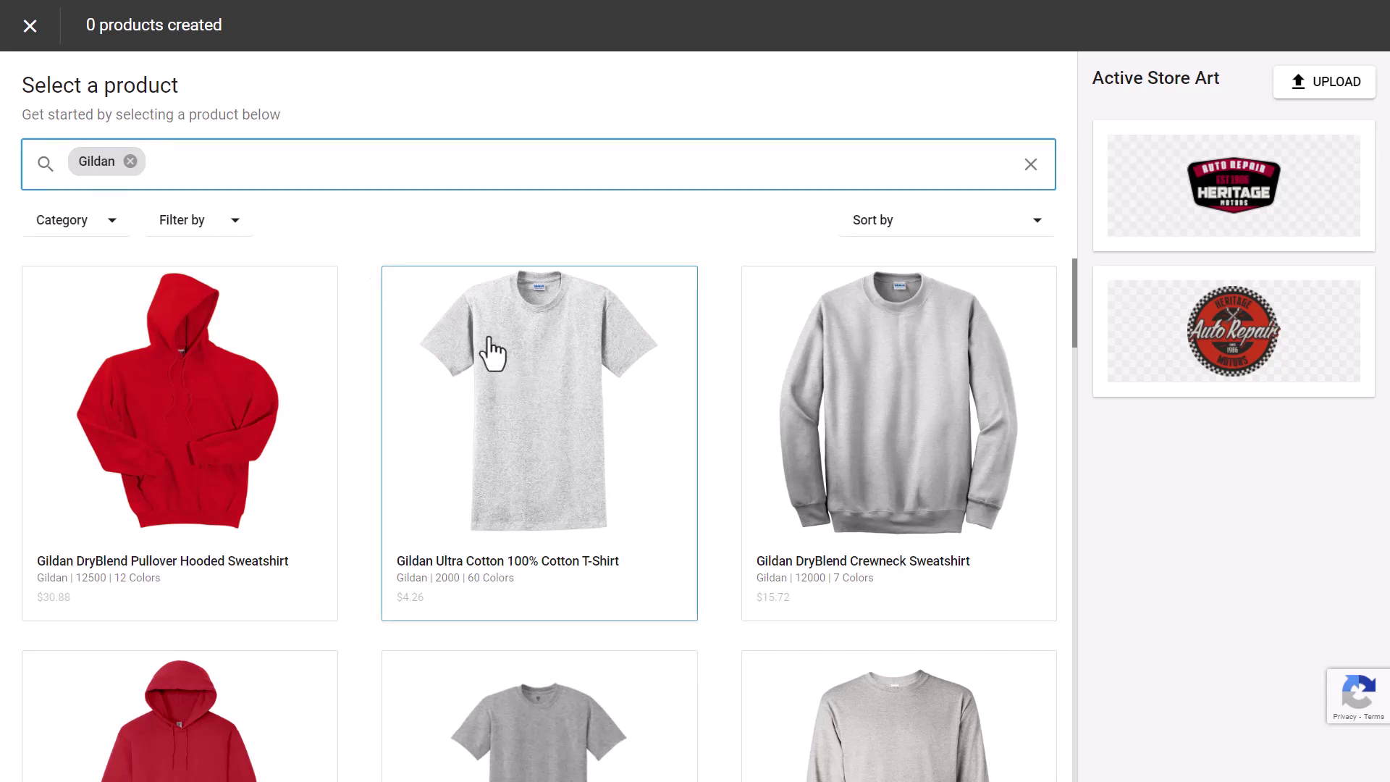
left_click(506, 380)
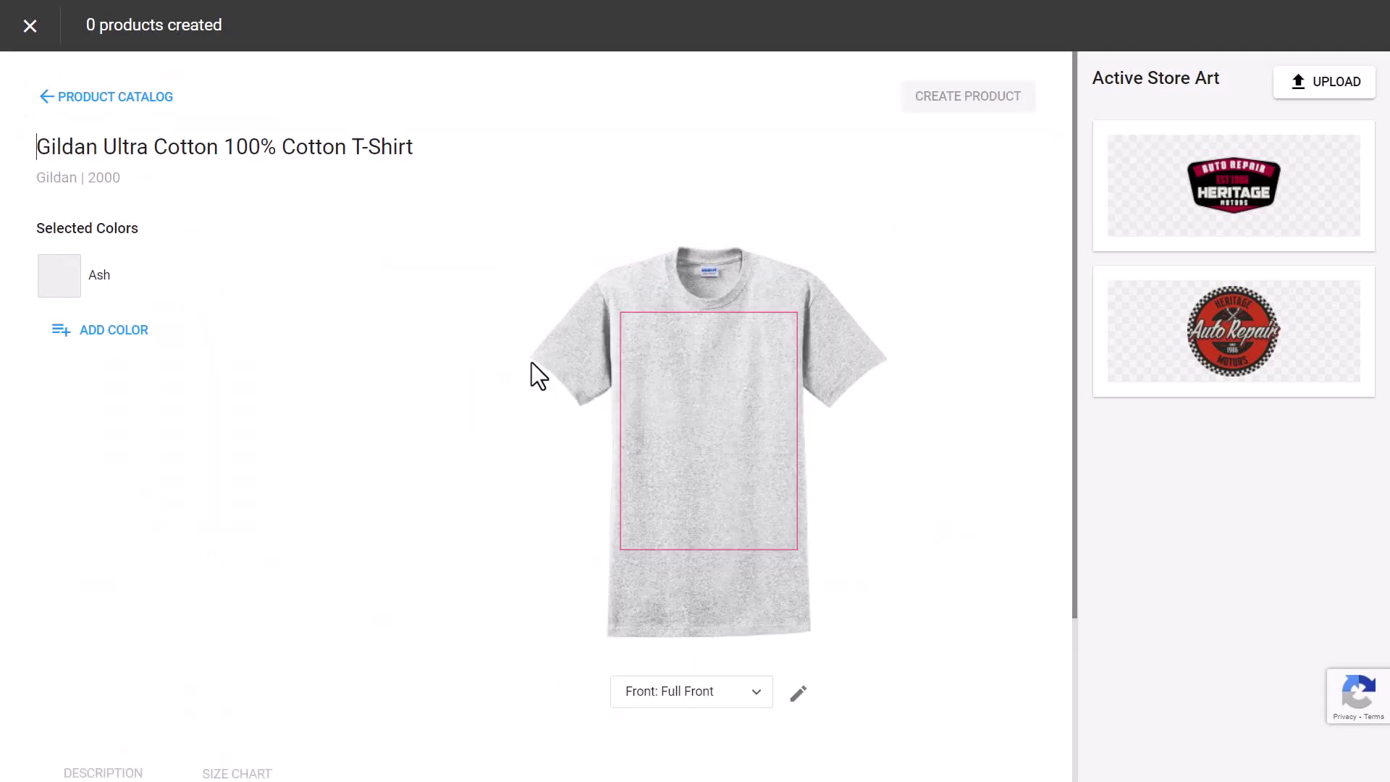
Add Black as a shirt colour and upload the Heritage Motors Panther PDF as store art.
left_click(127, 339)
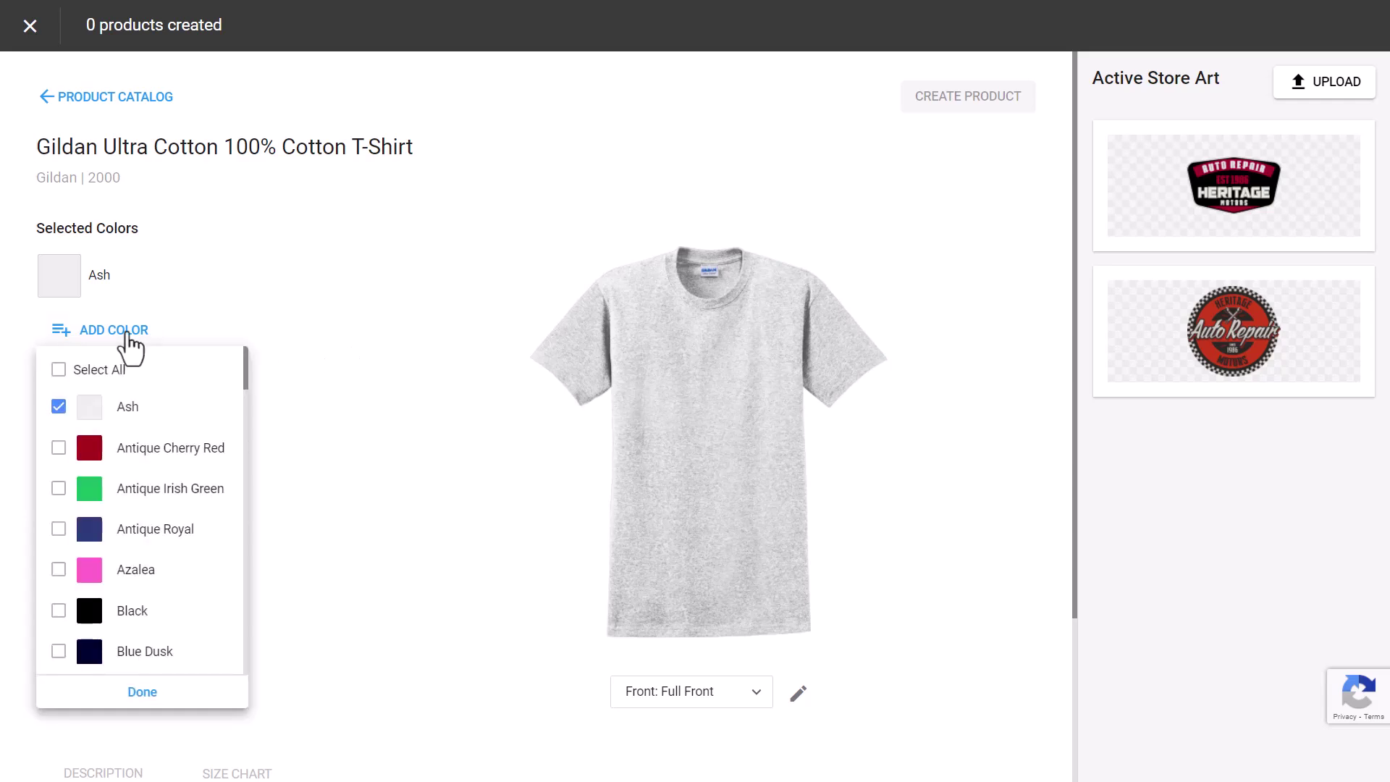
left_click(59, 610)
left_click(128, 693)
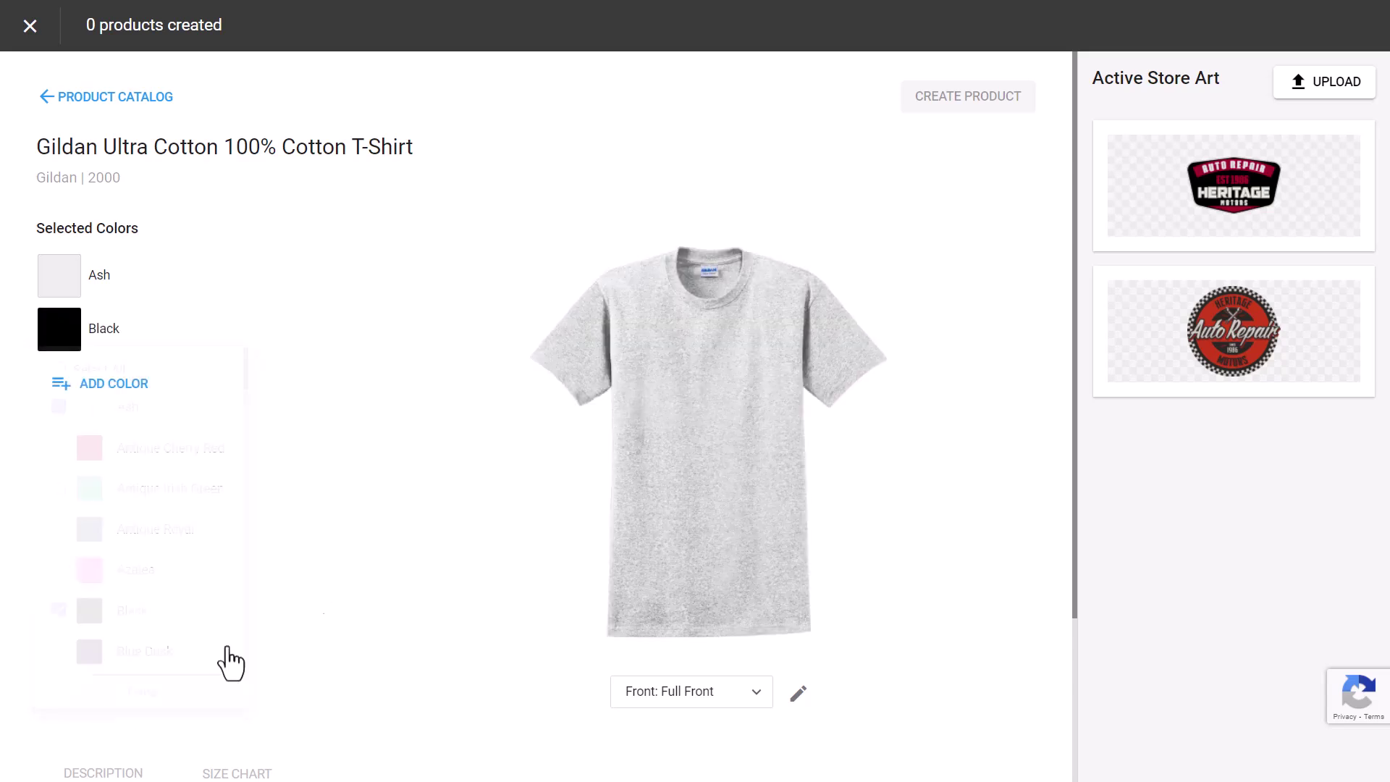
left_click(1329, 89)
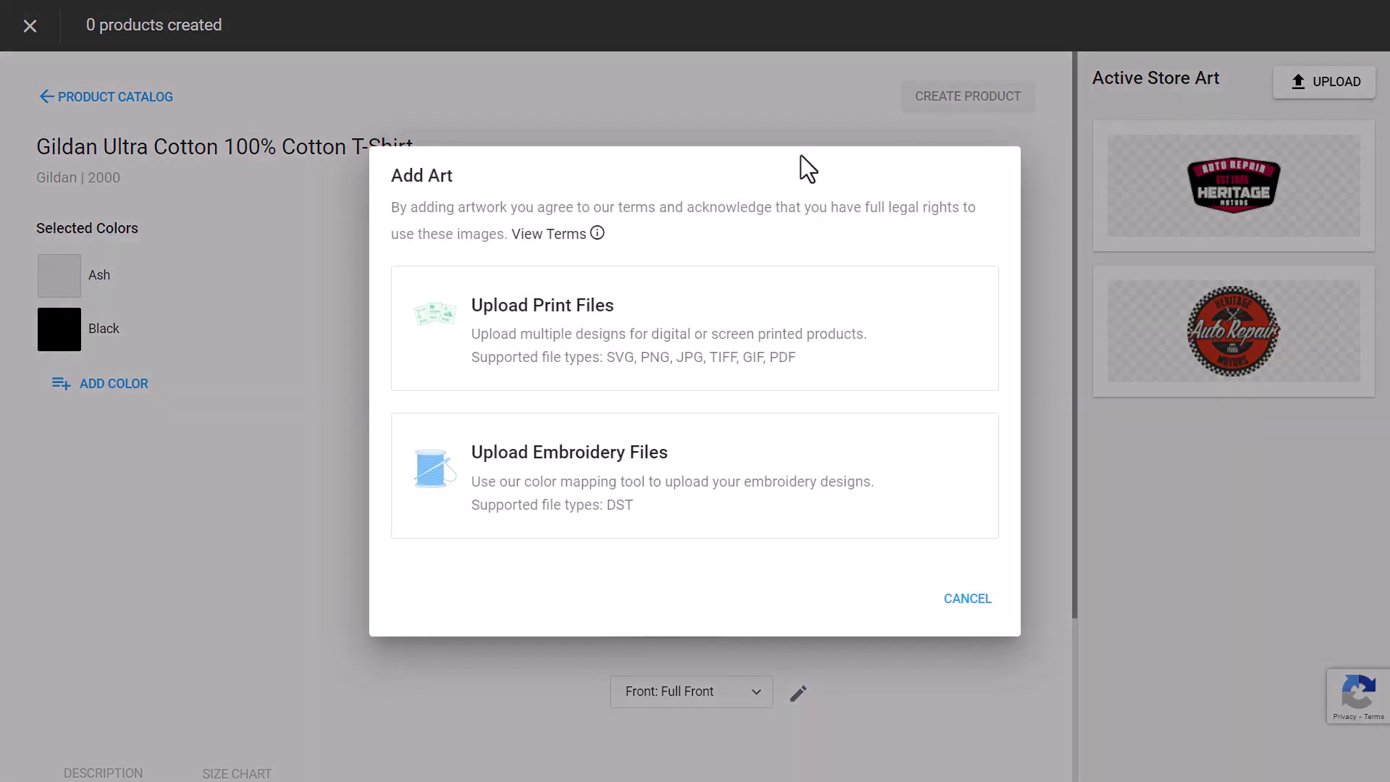
left_click(551, 320)
left_click(434, 133)
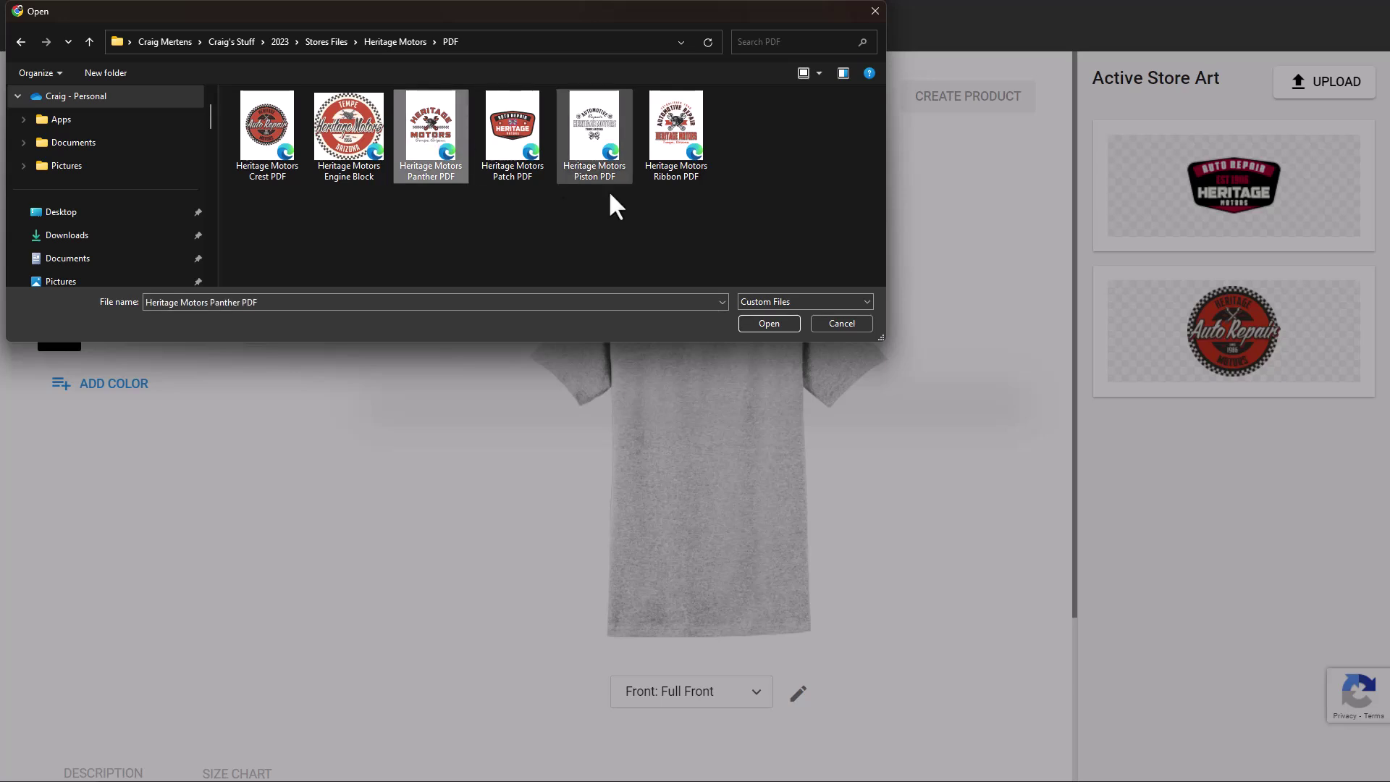
left_click(759, 322)
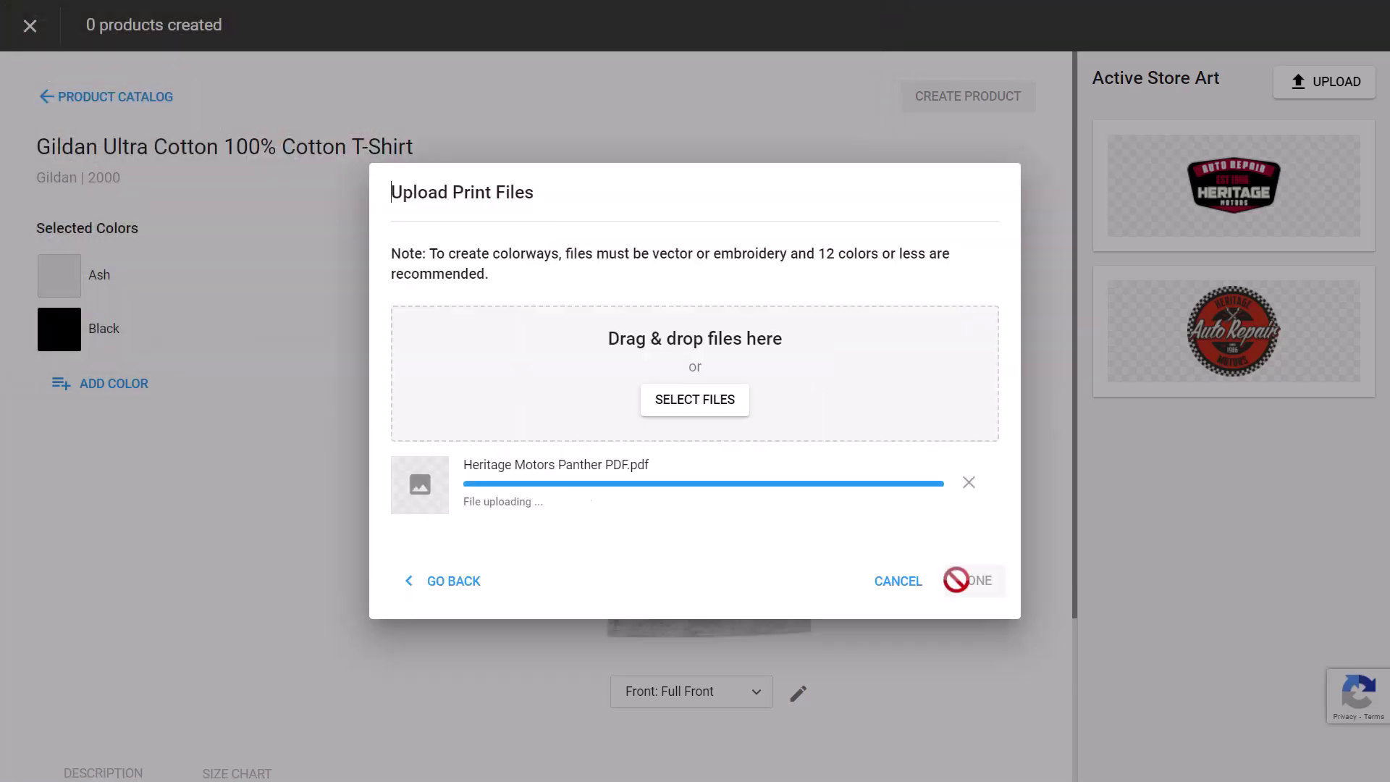
left_click(960, 587)
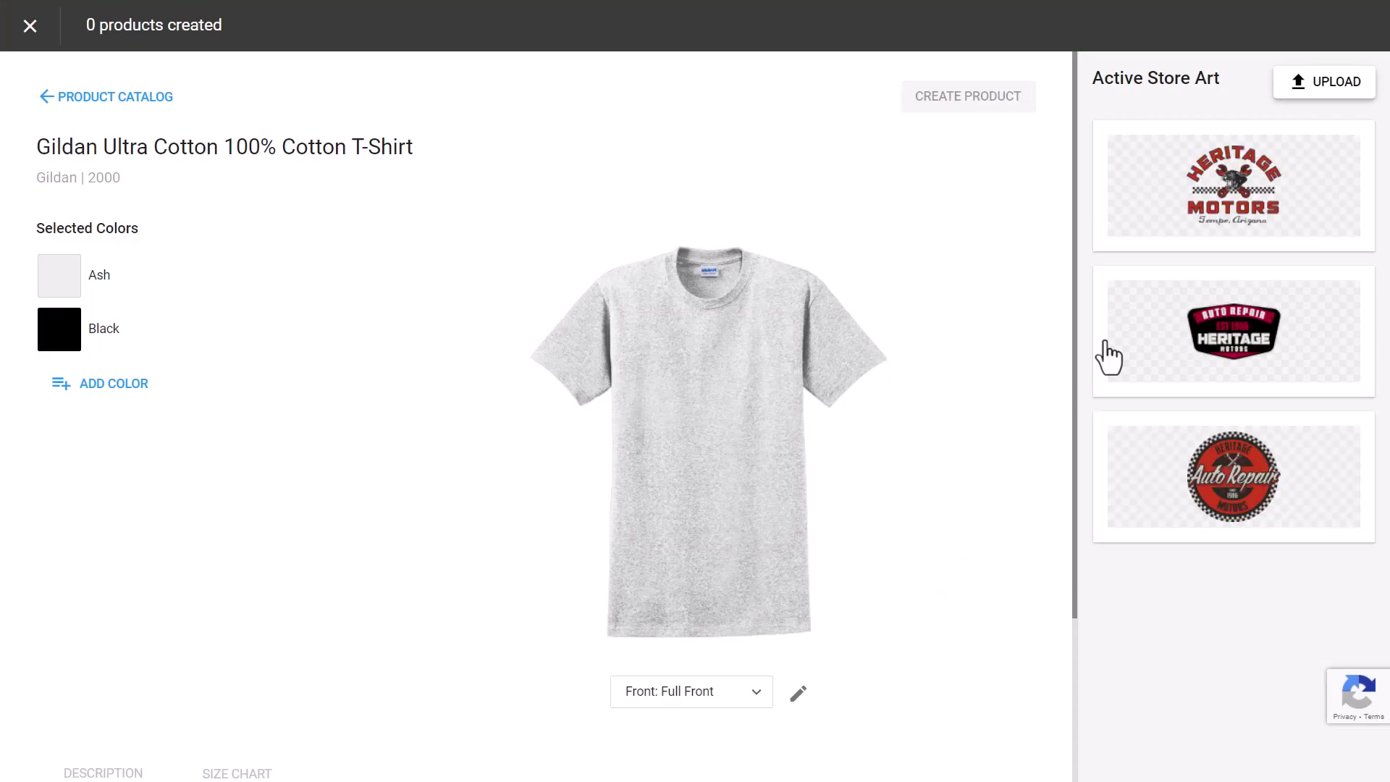
Place the panther art higher on the shirt front, create the product and price it at $25.
left_click(1182, 228)
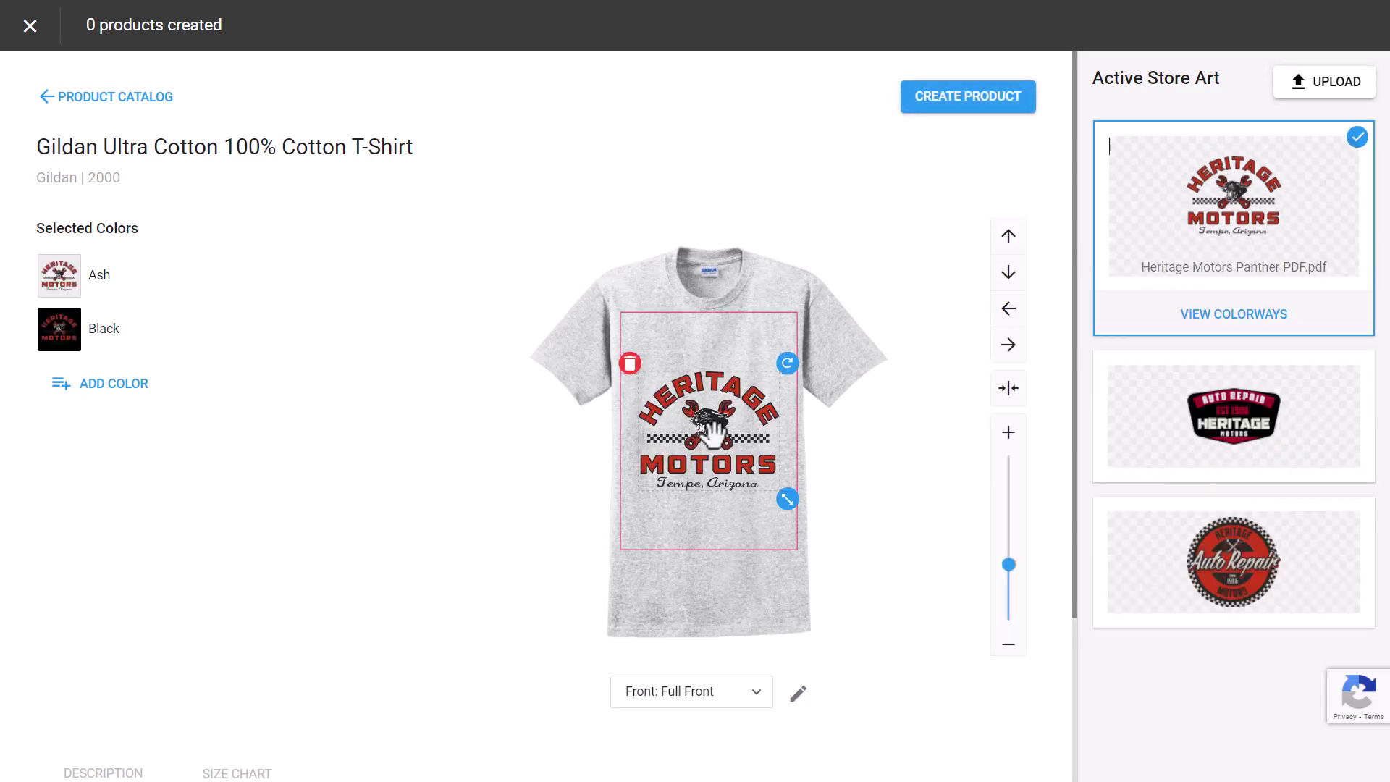
left_click_drag(707, 435, 708, 382)
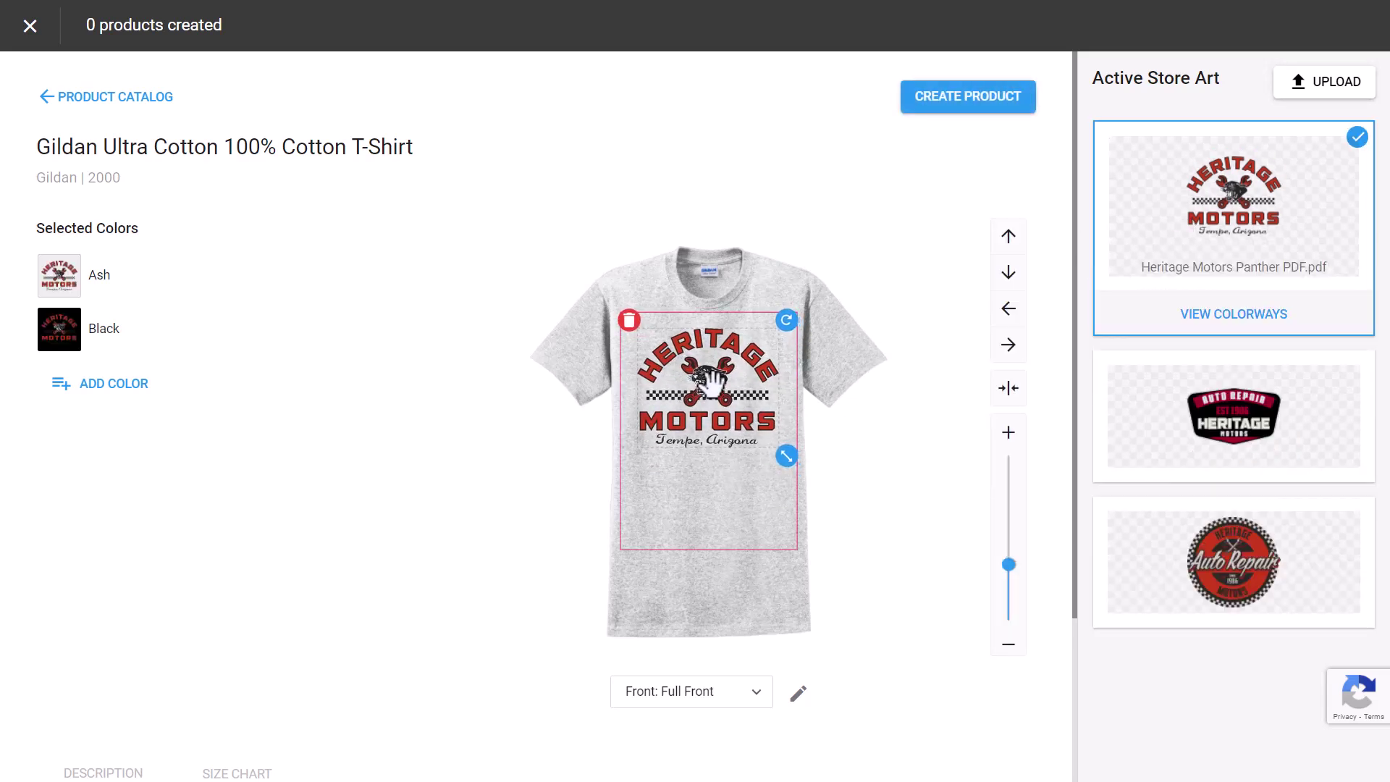
left_click(943, 108)
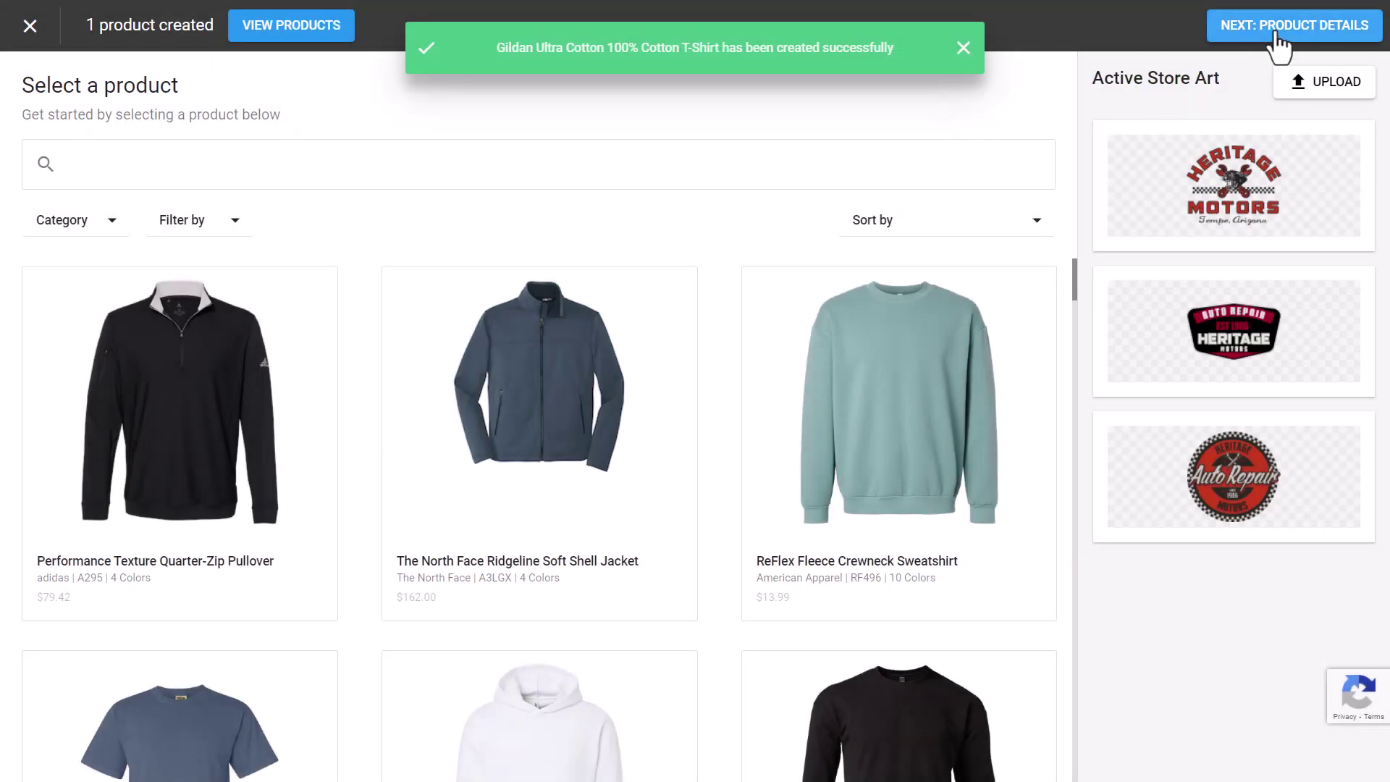
left_click(1269, 42)
left_click(1021, 286)
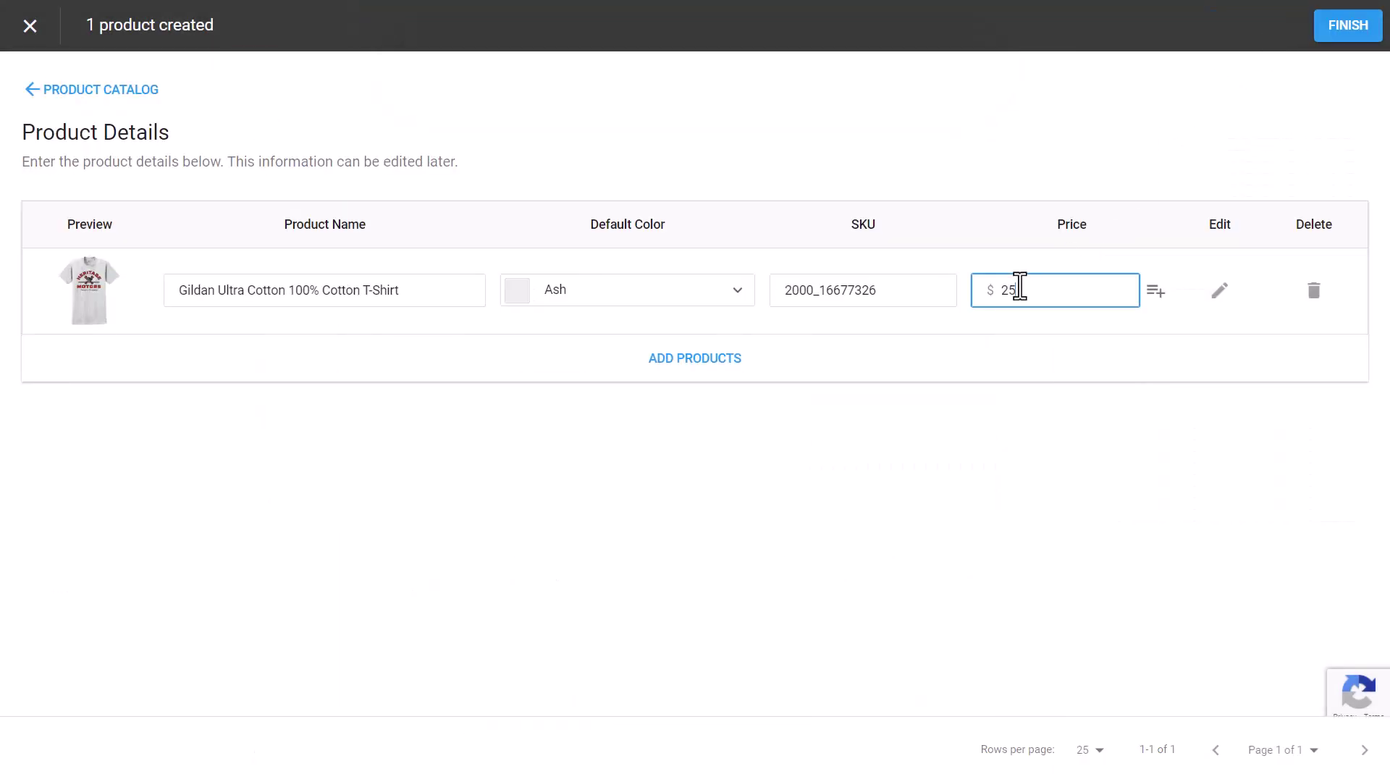
type("25")
left_click(1040, 351)
left_click(1349, 27)
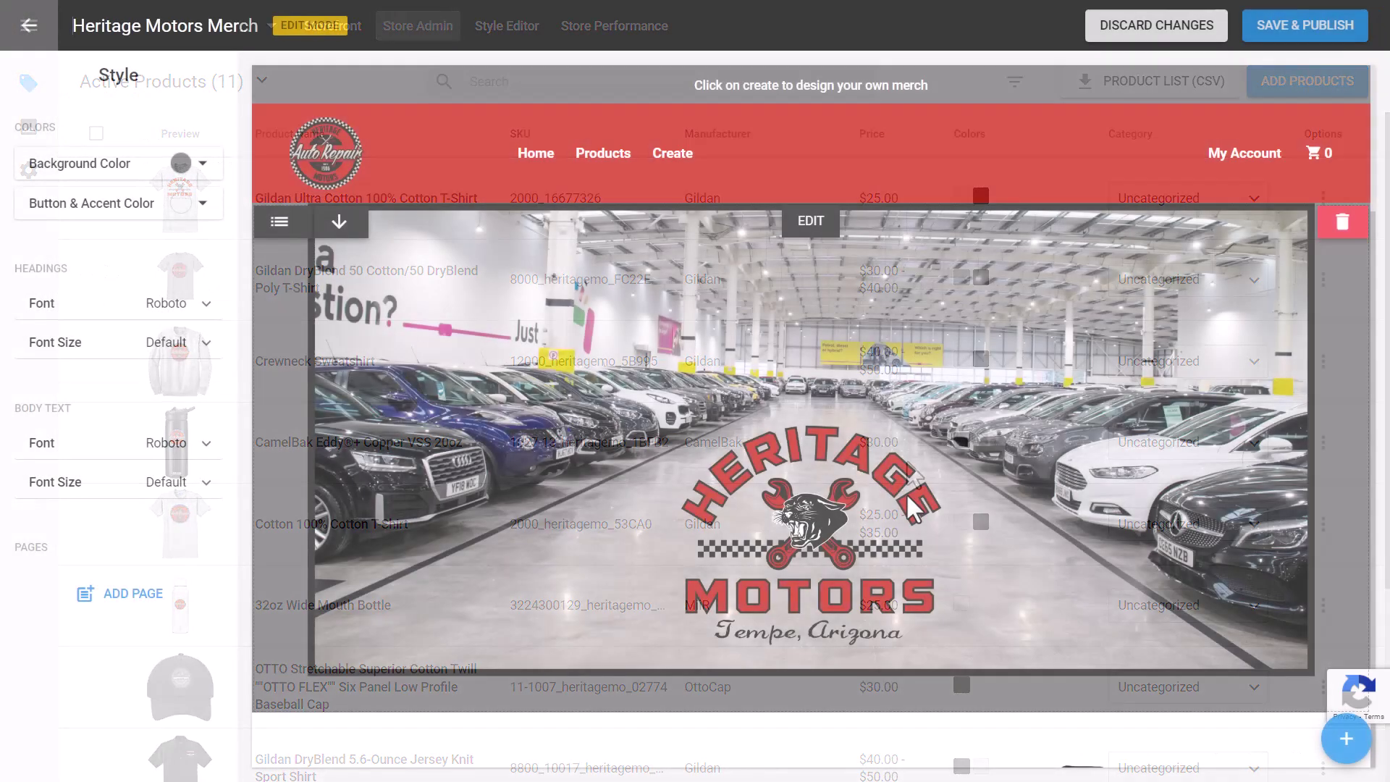
scroll(906, 502, "down", 5)
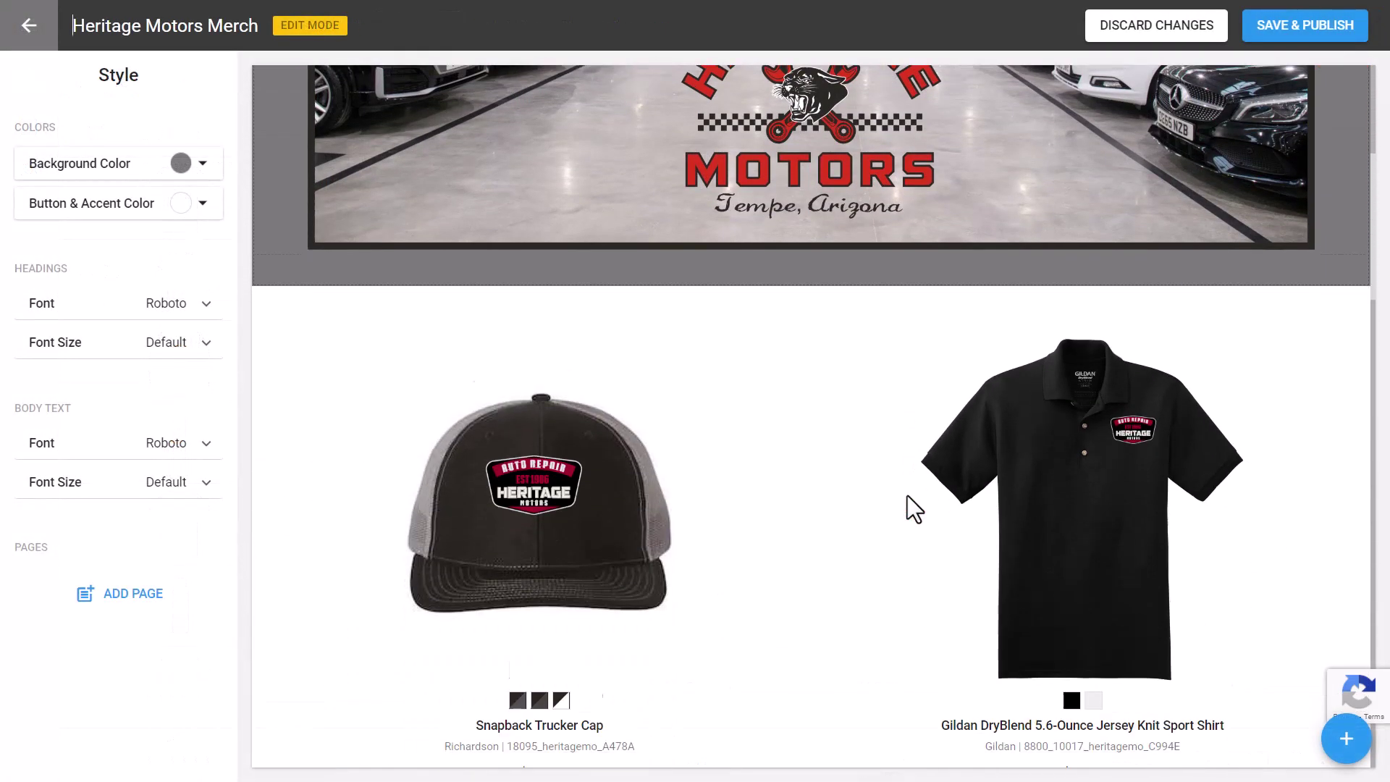
scroll(907, 496, "down", 4)
mouse_move(810, 478)
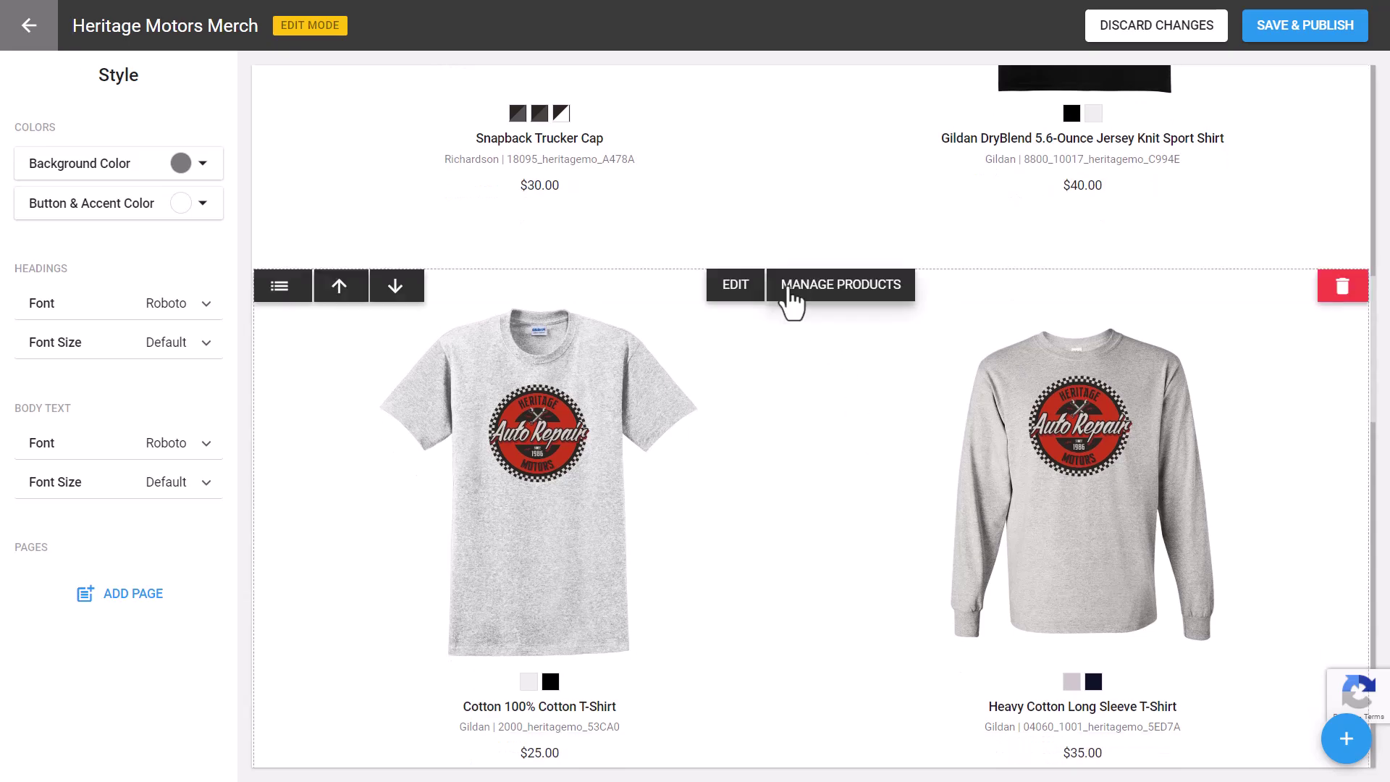
Feature the Gildan Ultra Cotton tee first in the T-shirt row, dropping the Cotton 100% Cotton T-Shirt.
left_click(787, 288)
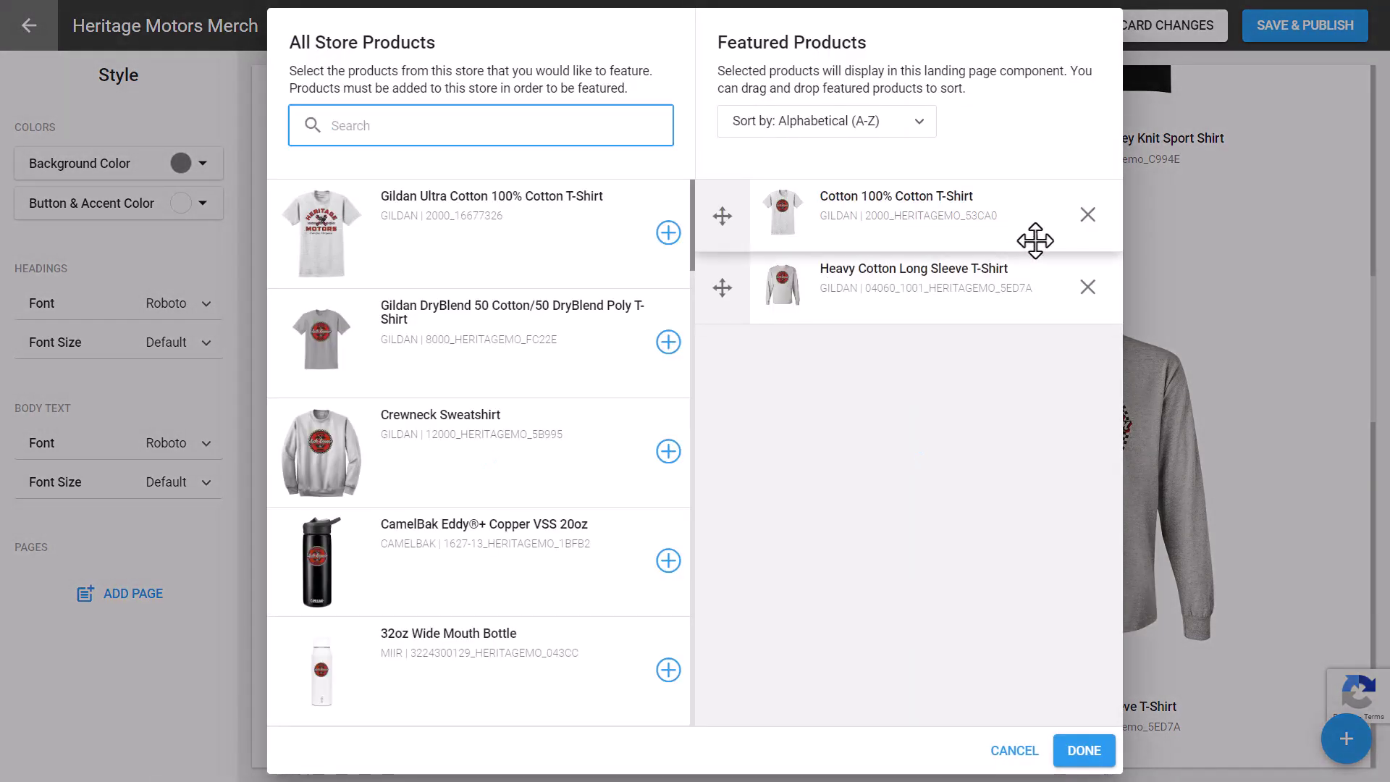
left_click(1088, 216)
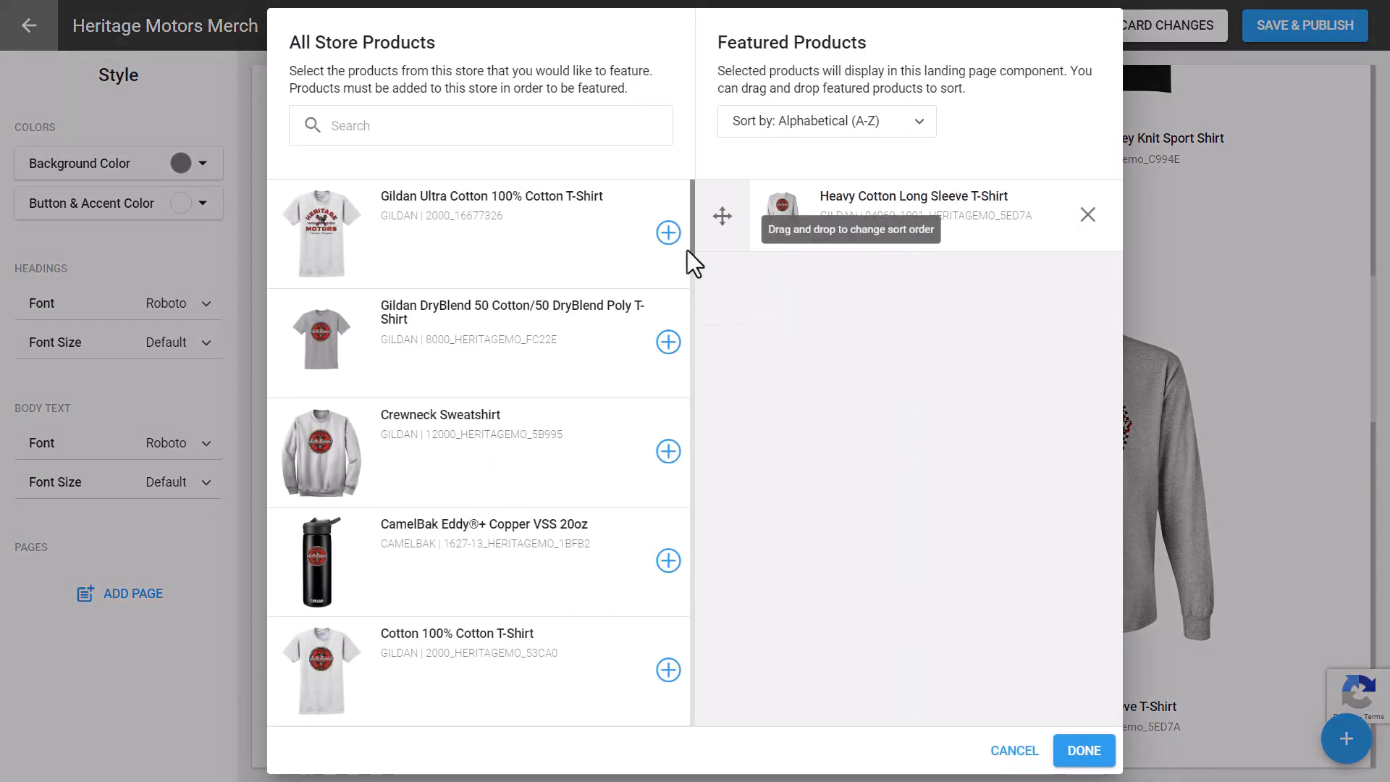
left_click(667, 233)
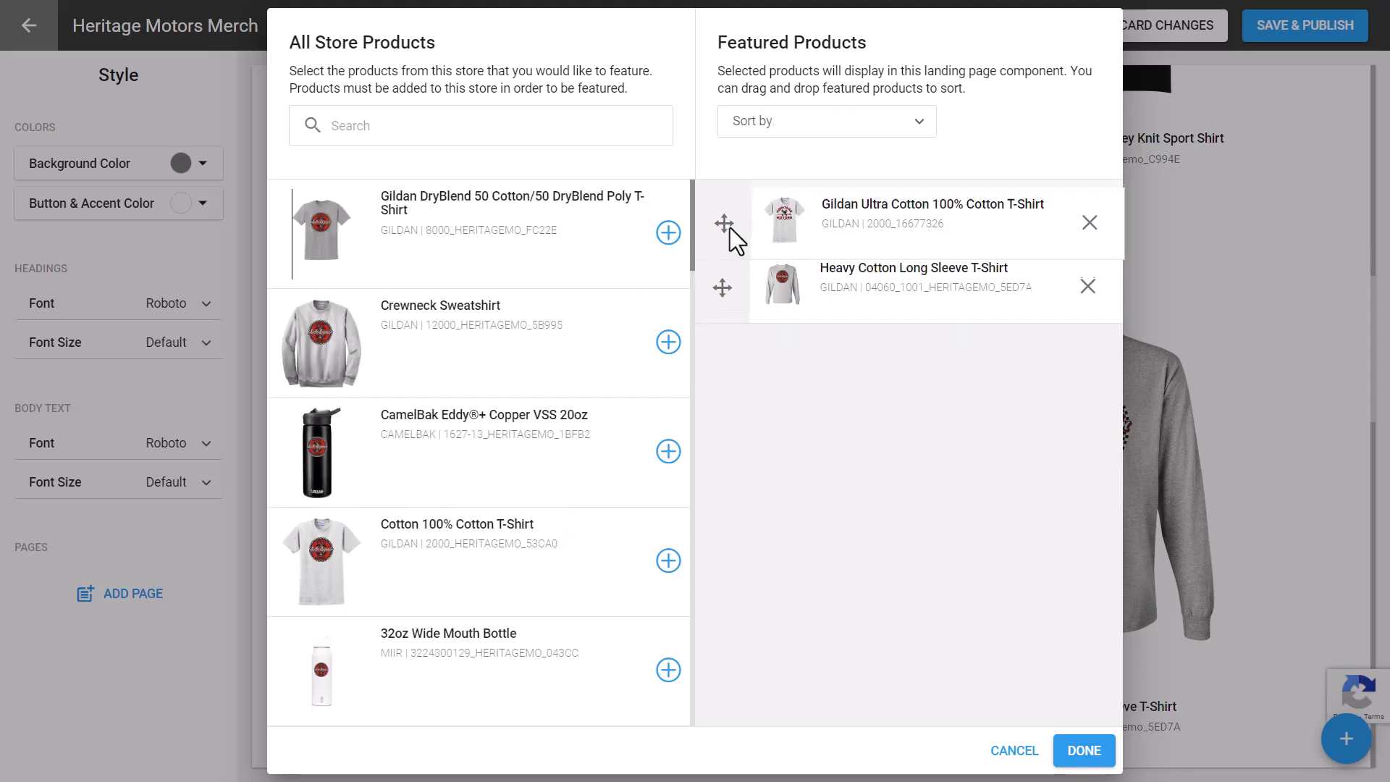
left_click_drag(728, 294, 729, 219)
left_click(1079, 750)
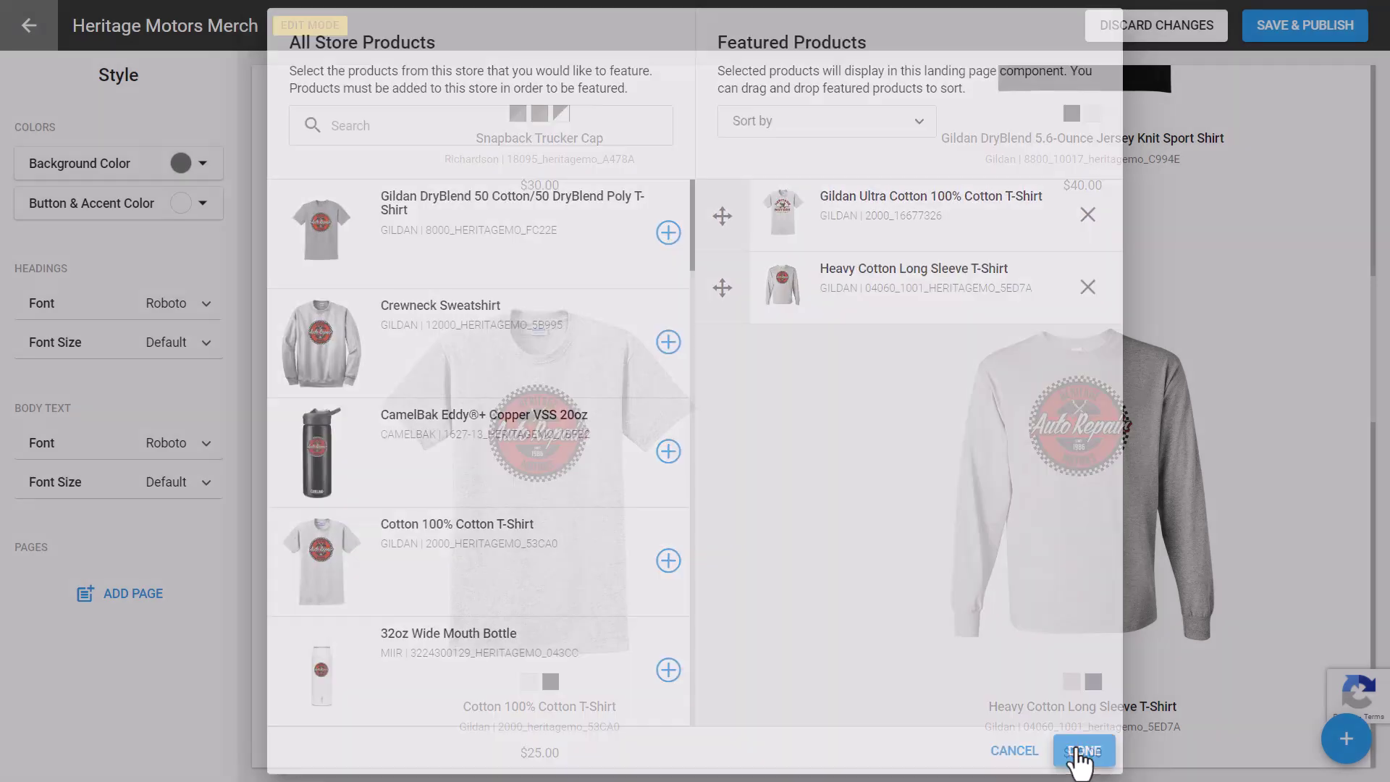
scroll(1046, 669, "down", 1)
scroll(1044, 666, "down", 4)
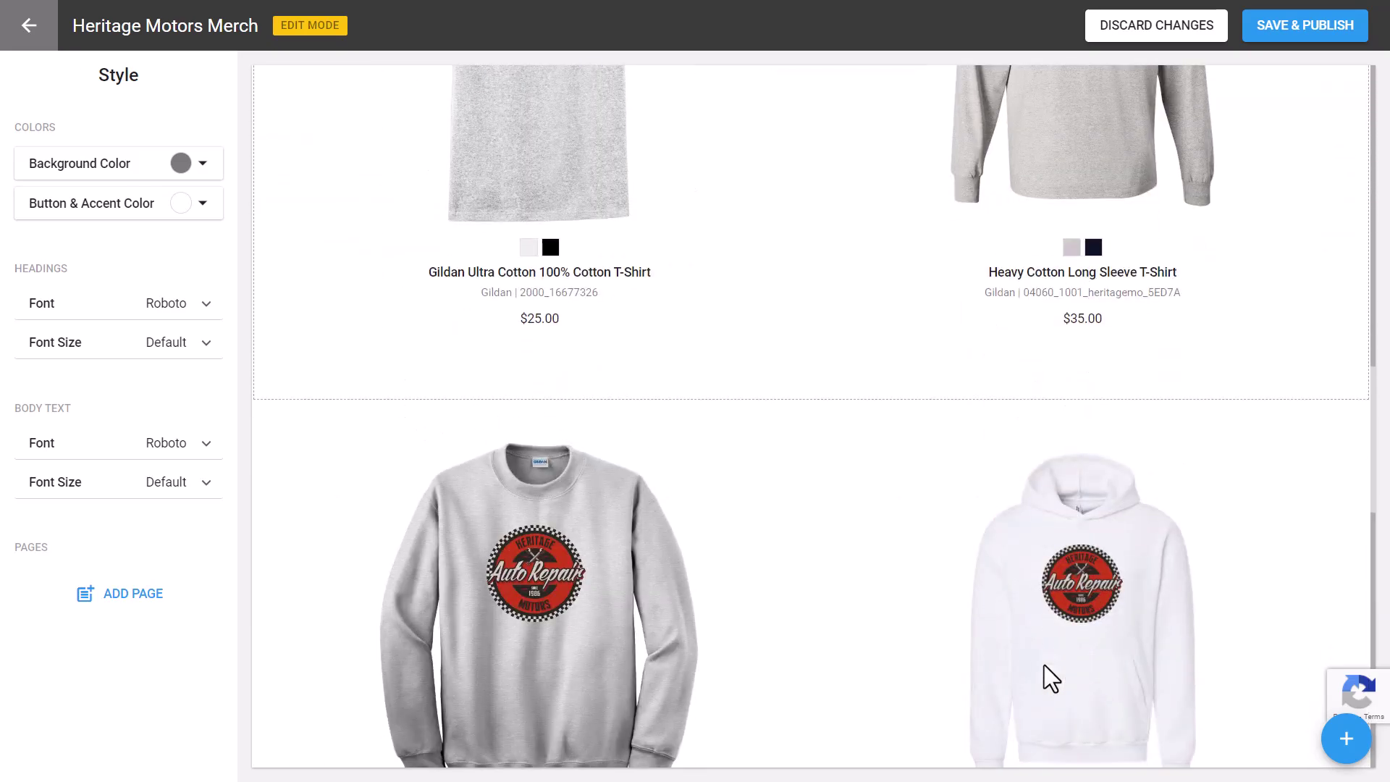
scroll(1044, 666, "down", 3)
scroll(1043, 665, "down", 2)
scroll(1044, 664, "down", 2)
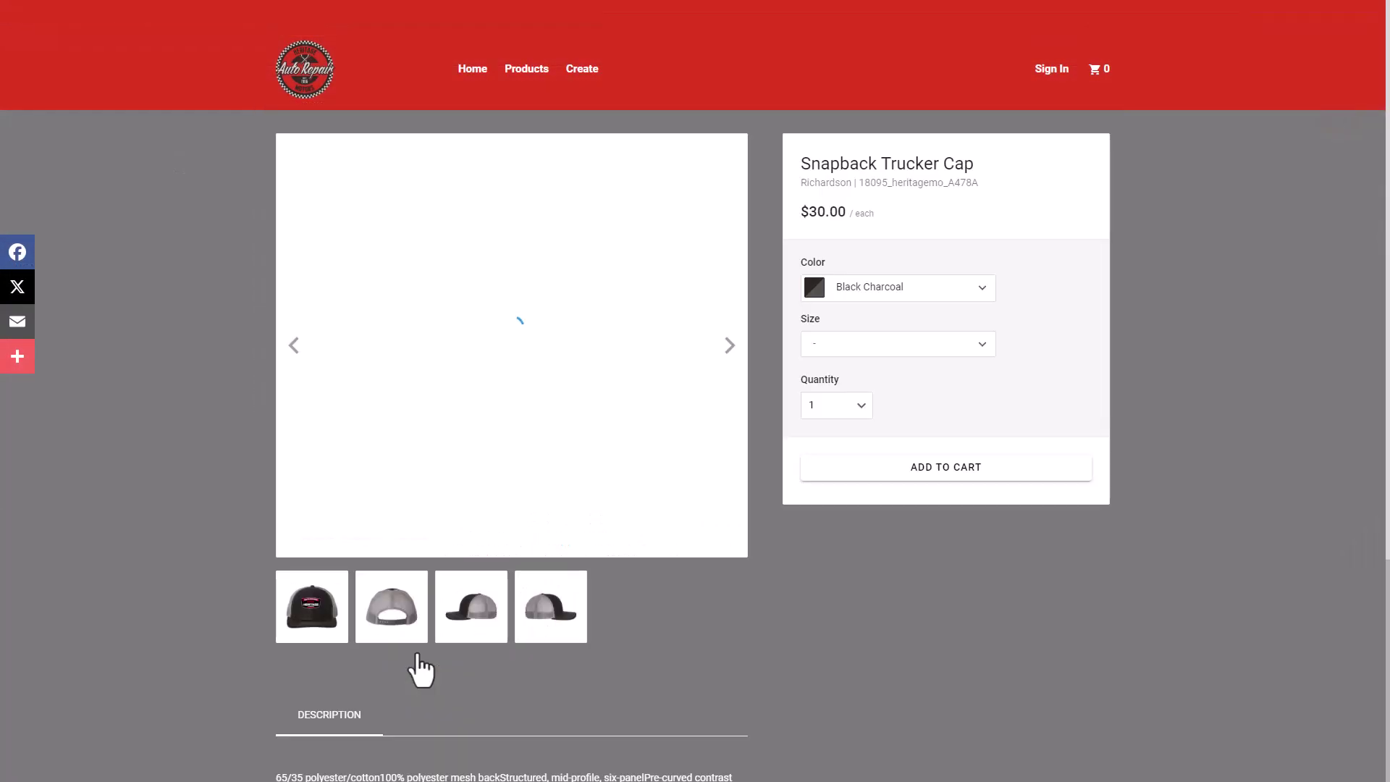
Add the Snapback Trucker Cap in size OSFM to the cart.
left_click(843, 343)
left_click(832, 408)
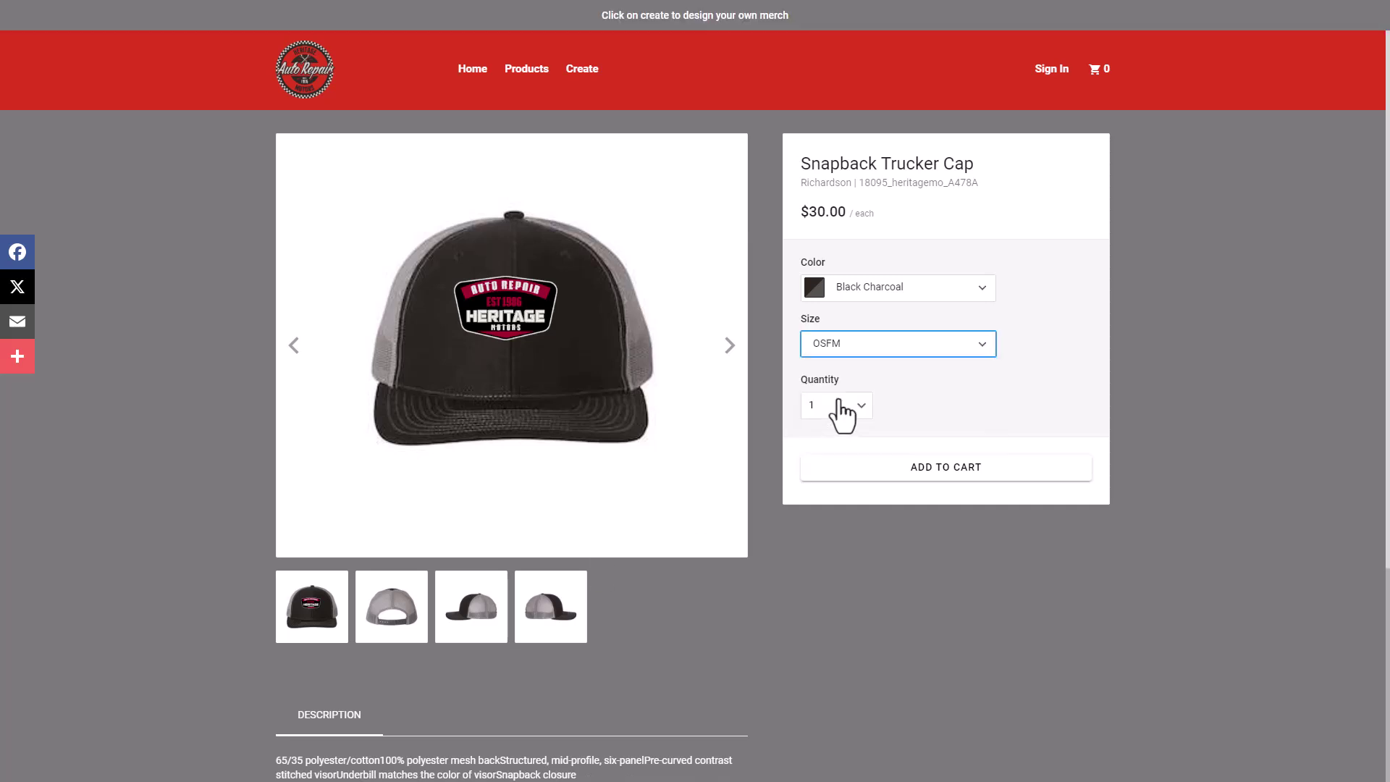
left_click(919, 462)
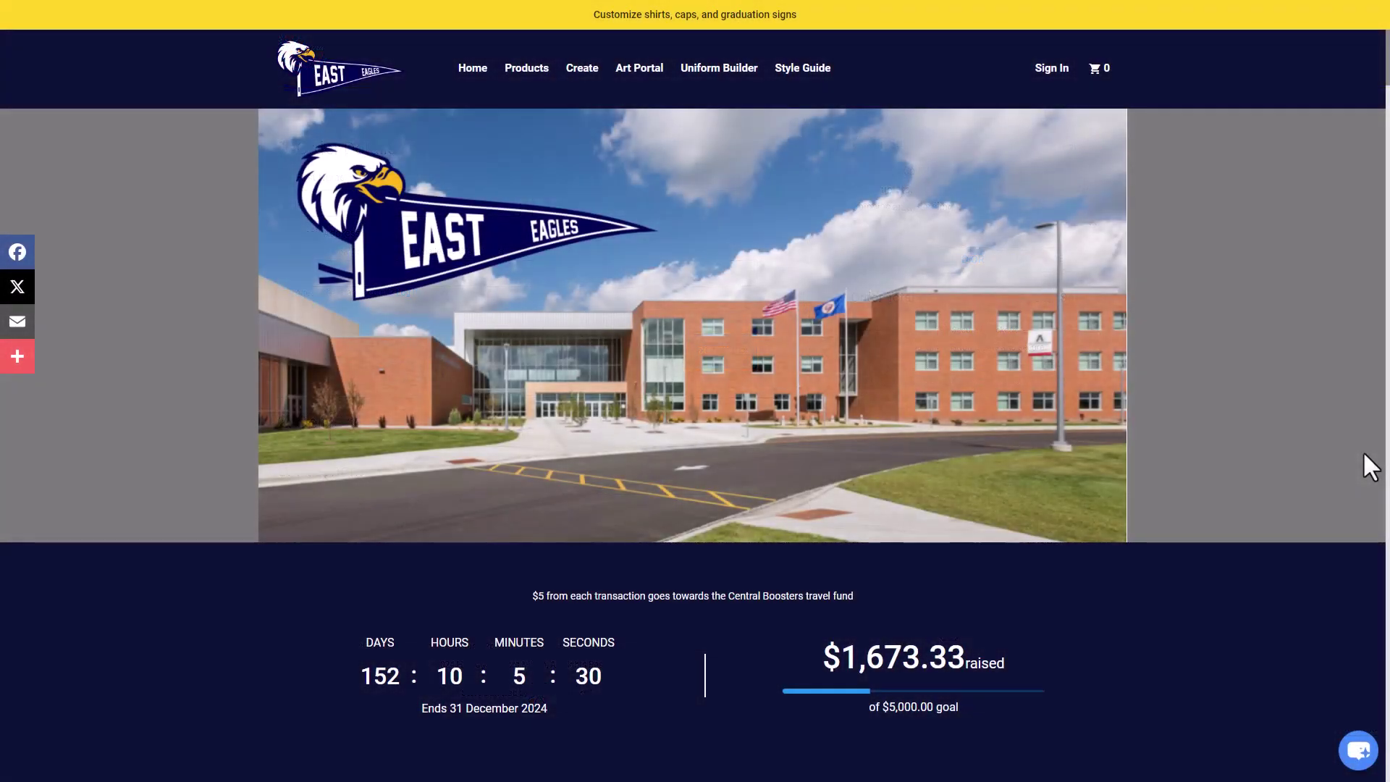
scroll(1366, 465, "down", 5)
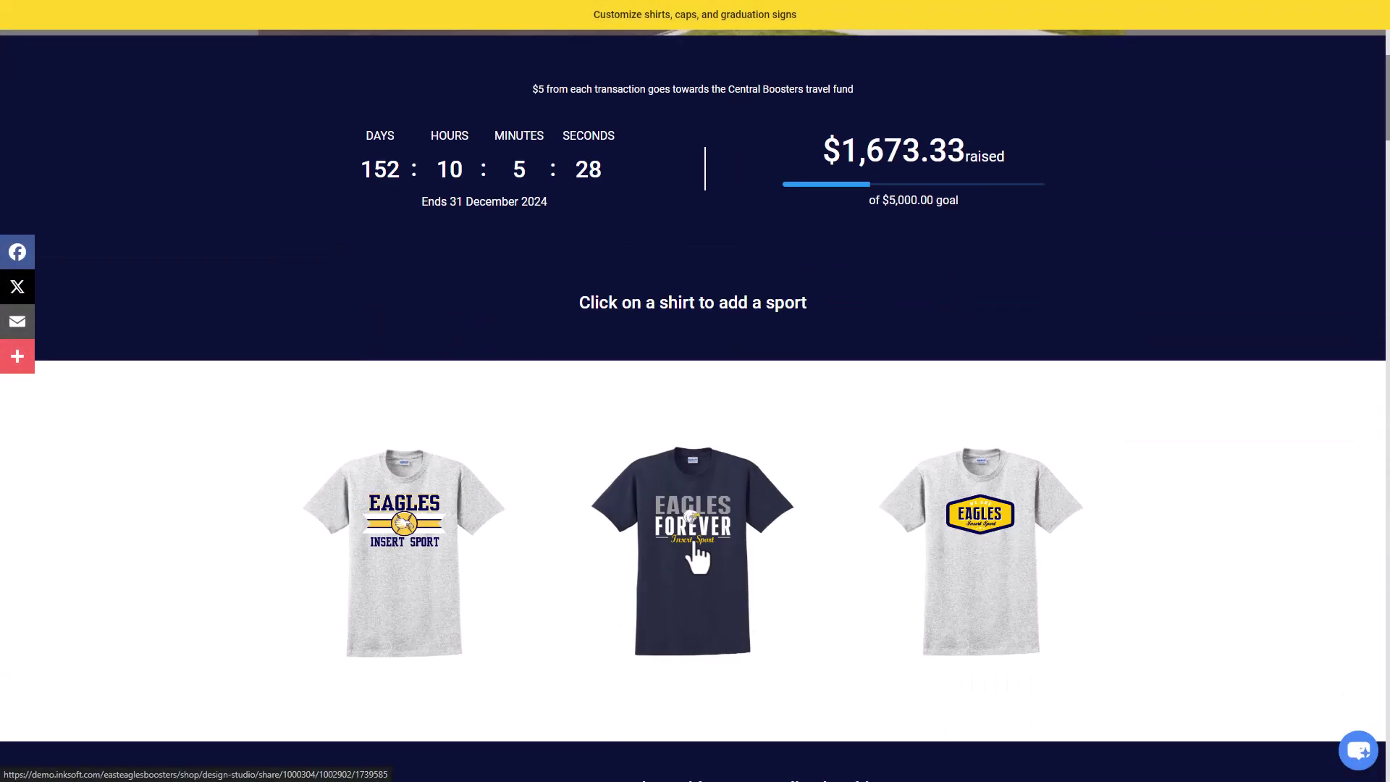
Customise the navy Eagles Forever shirt so the Insert Sport text reads Soccer.
left_click(693, 542)
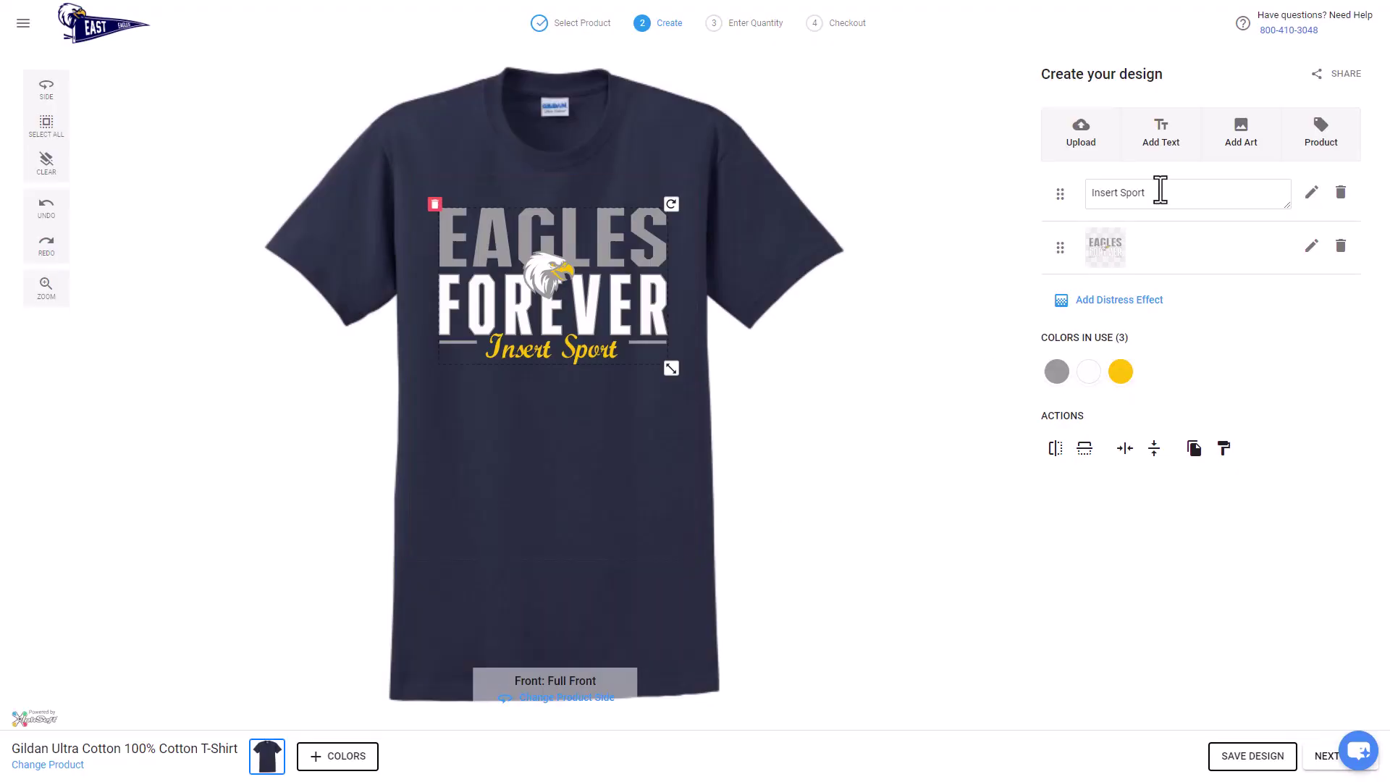
left_click(1161, 191)
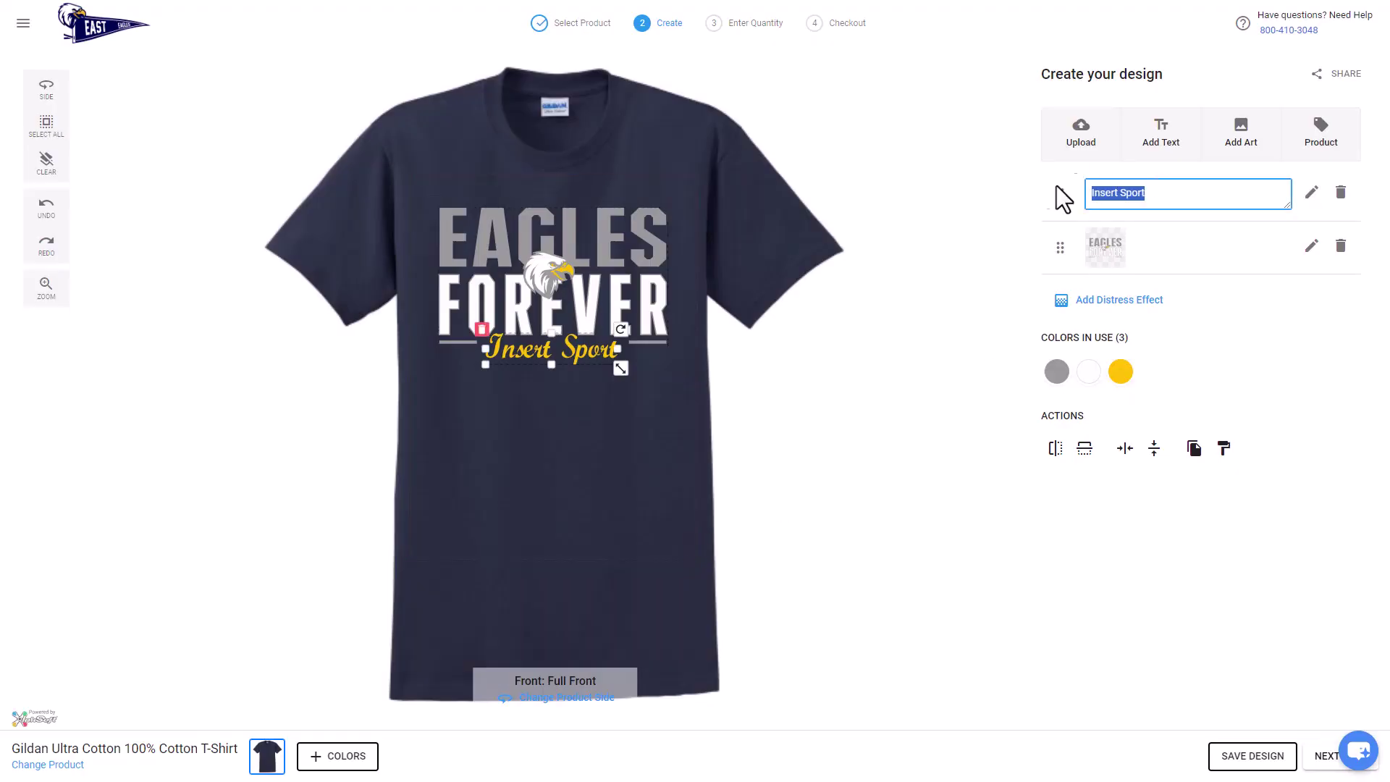
type("Soccer")
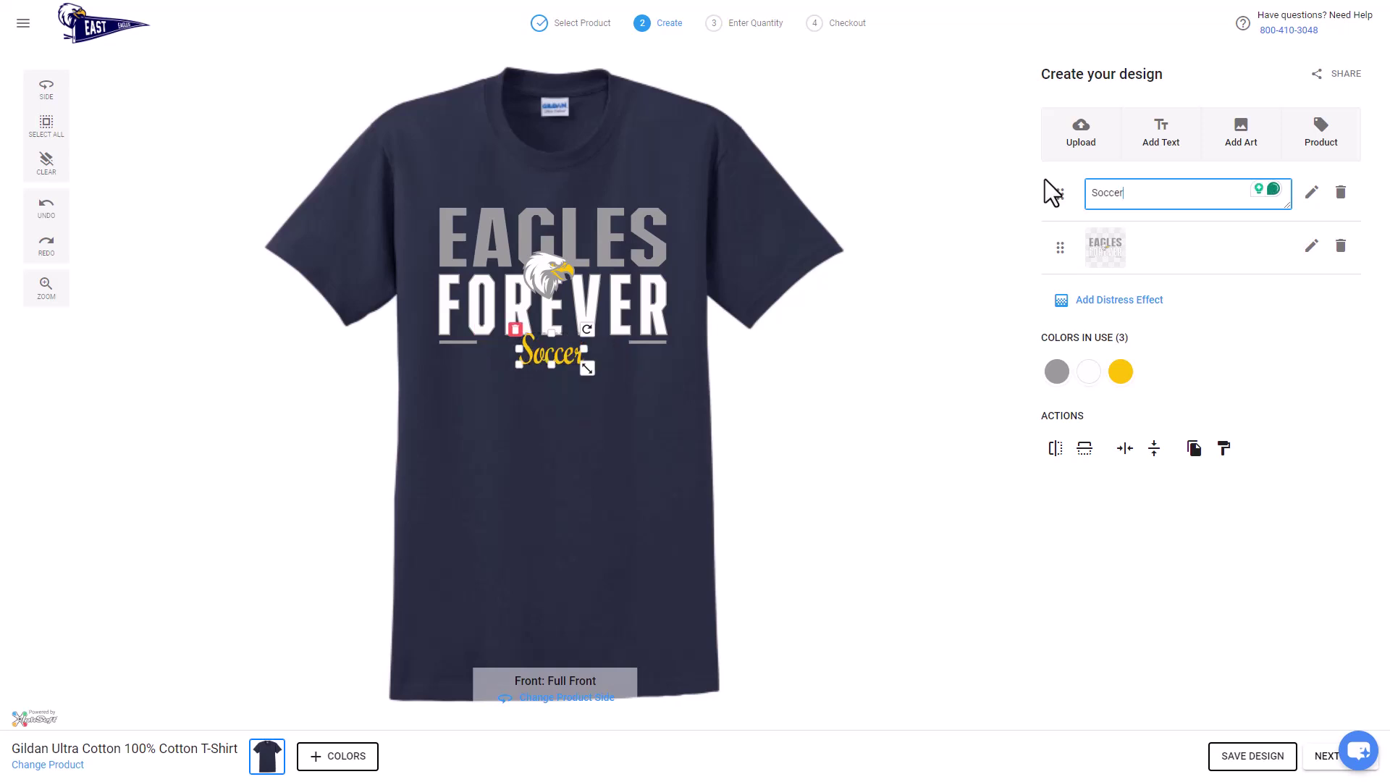
key("Return")
left_click(999, 334)
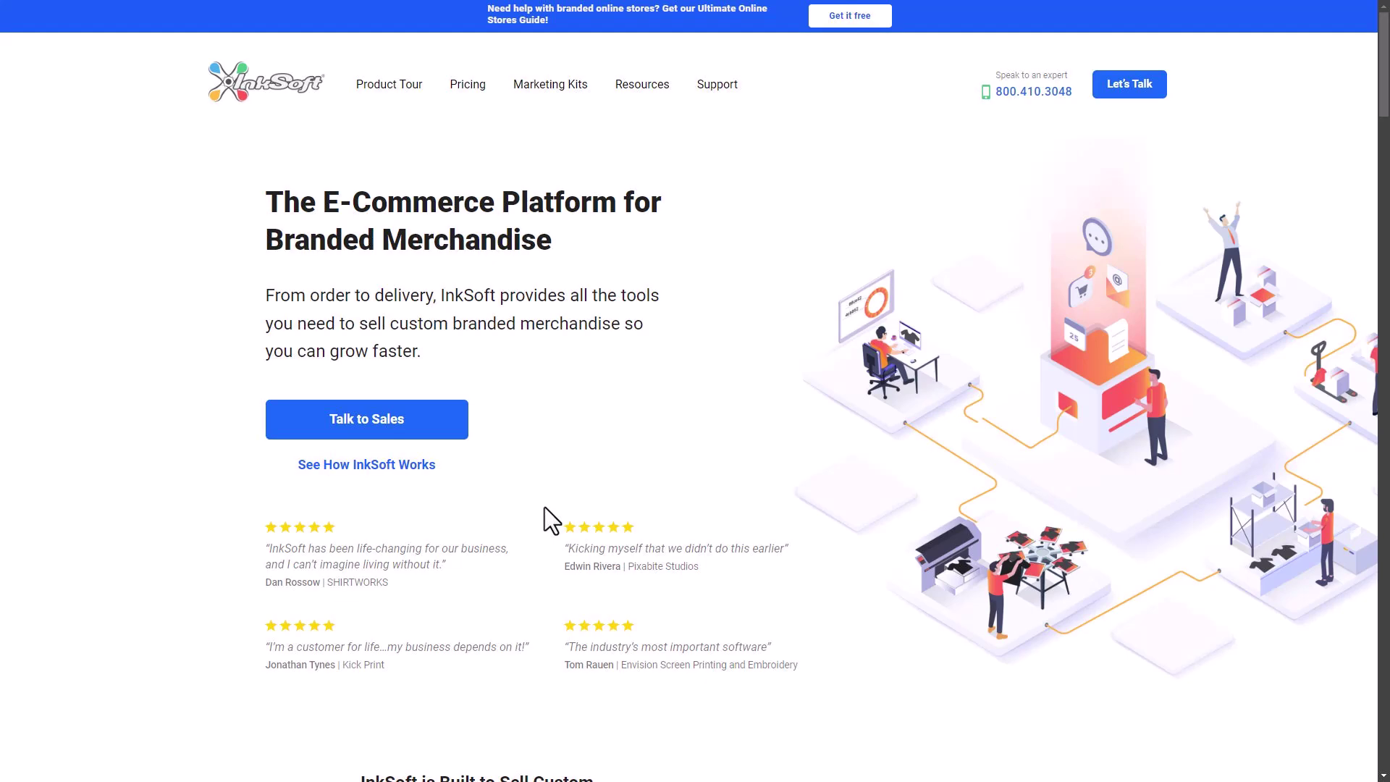
Navigate from the InkSoft homepage to the 'Schedule a personalized demo!' contact page via Talk to Sales.
left_click(444, 436)
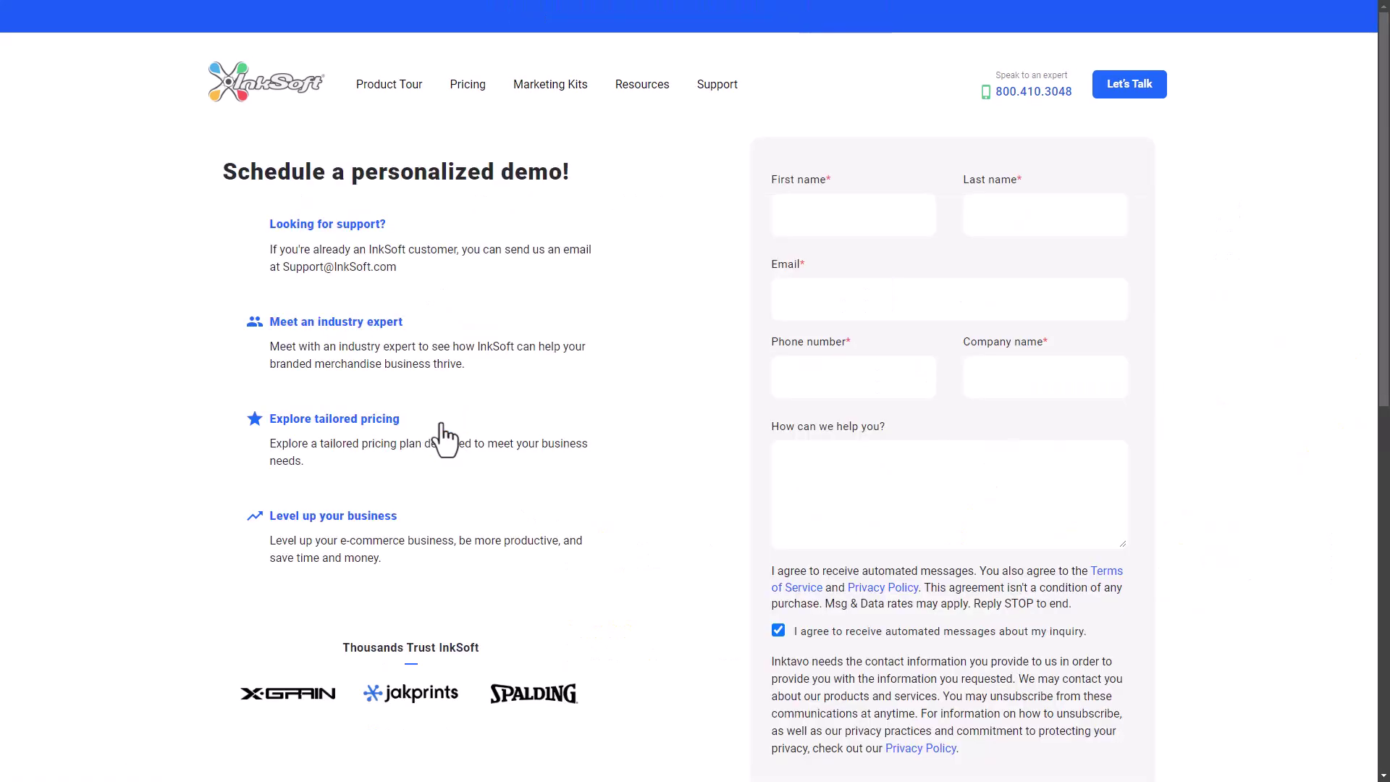